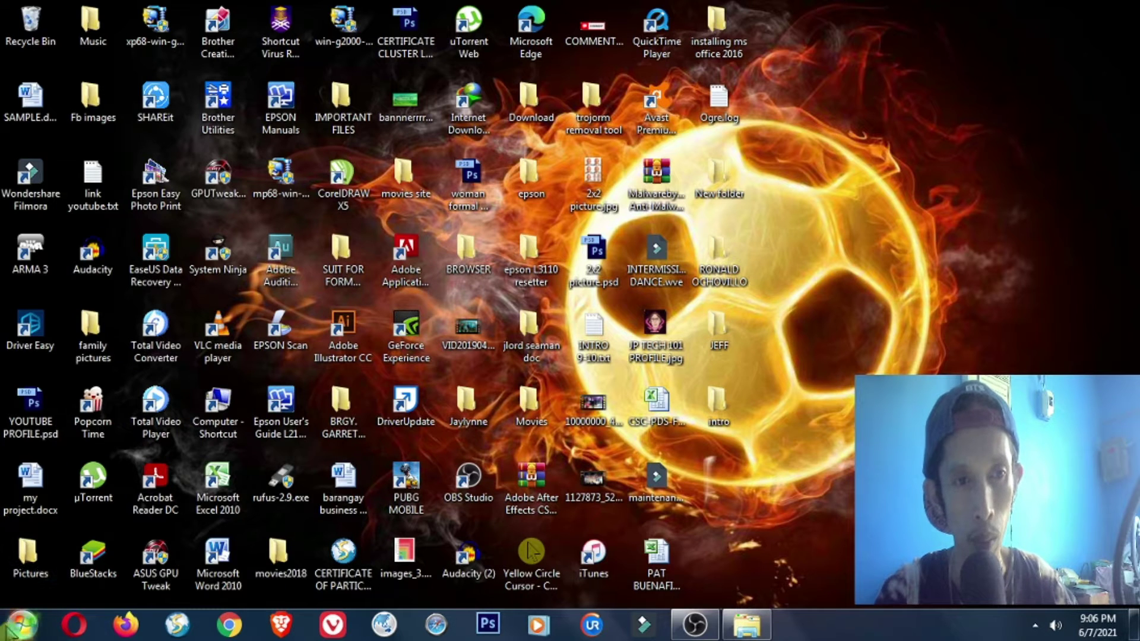
# Step: Check the removable disk (J:) and its storage space in the Computer window, closing the window when done
pyautogui.click(21, 628)
pyautogui.click(285, 343)
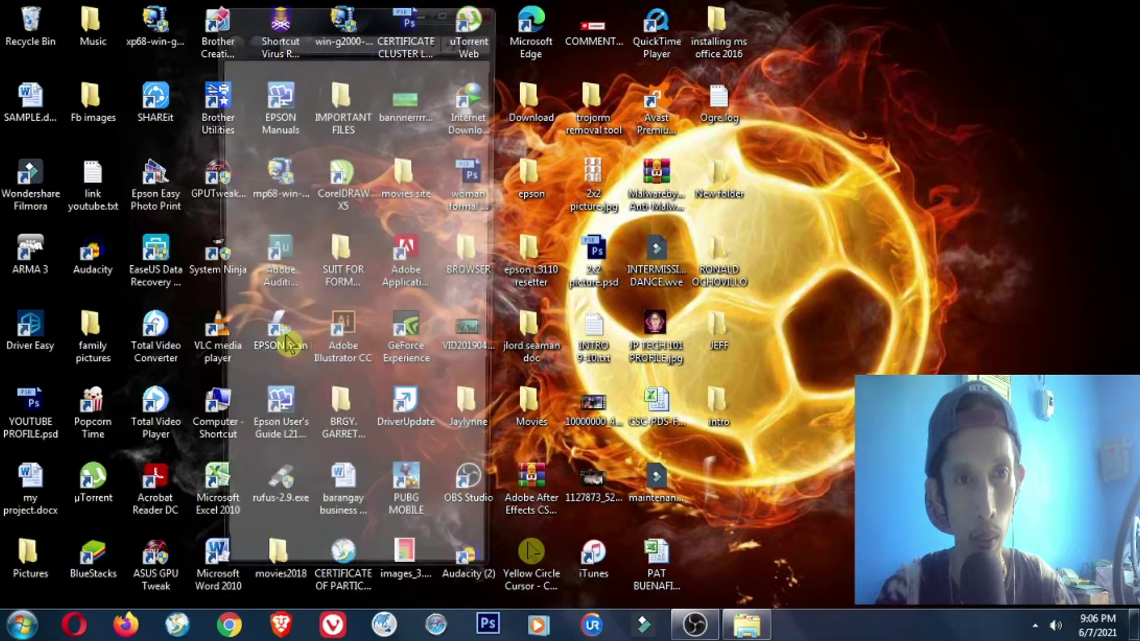
pyautogui.click(447, 10)
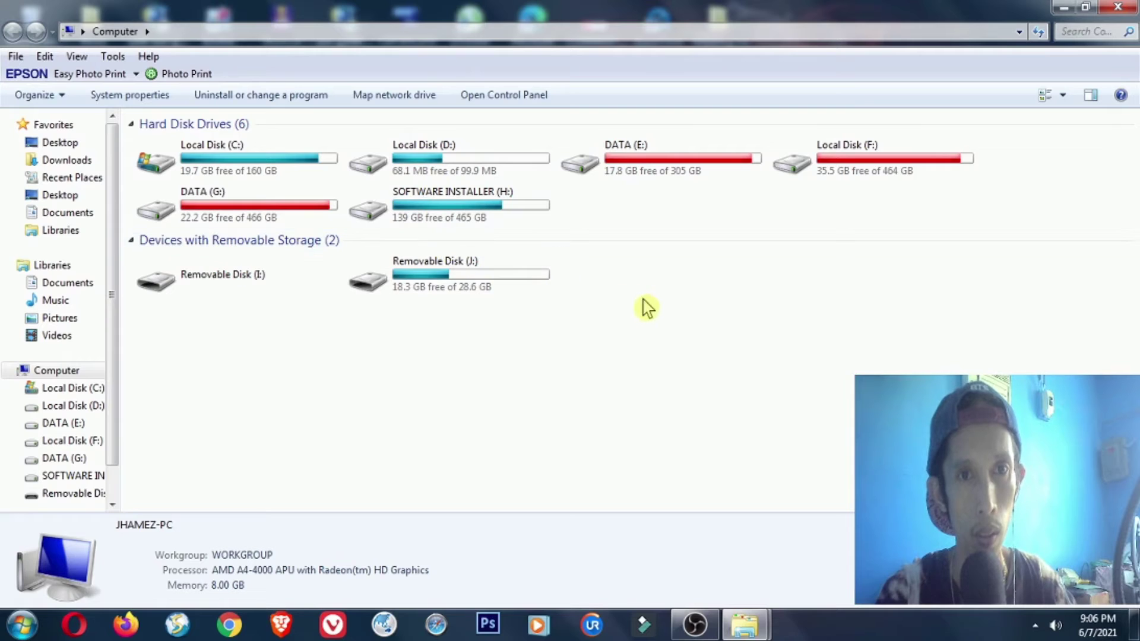
pyautogui.click(493, 225)
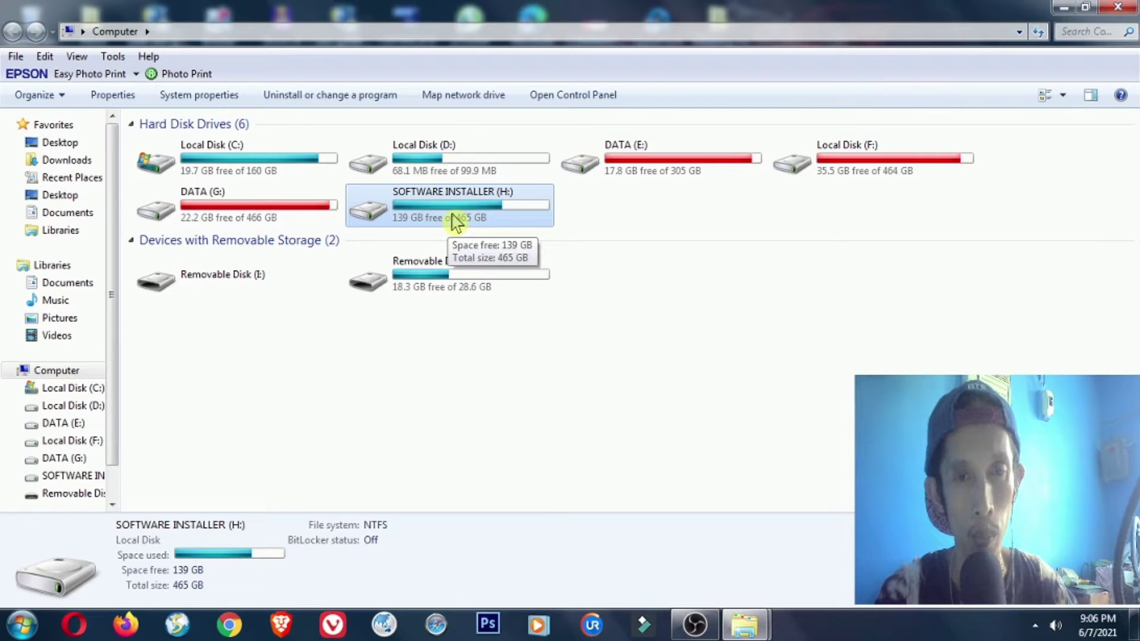
pyautogui.click(465, 357)
pyautogui.click(452, 276)
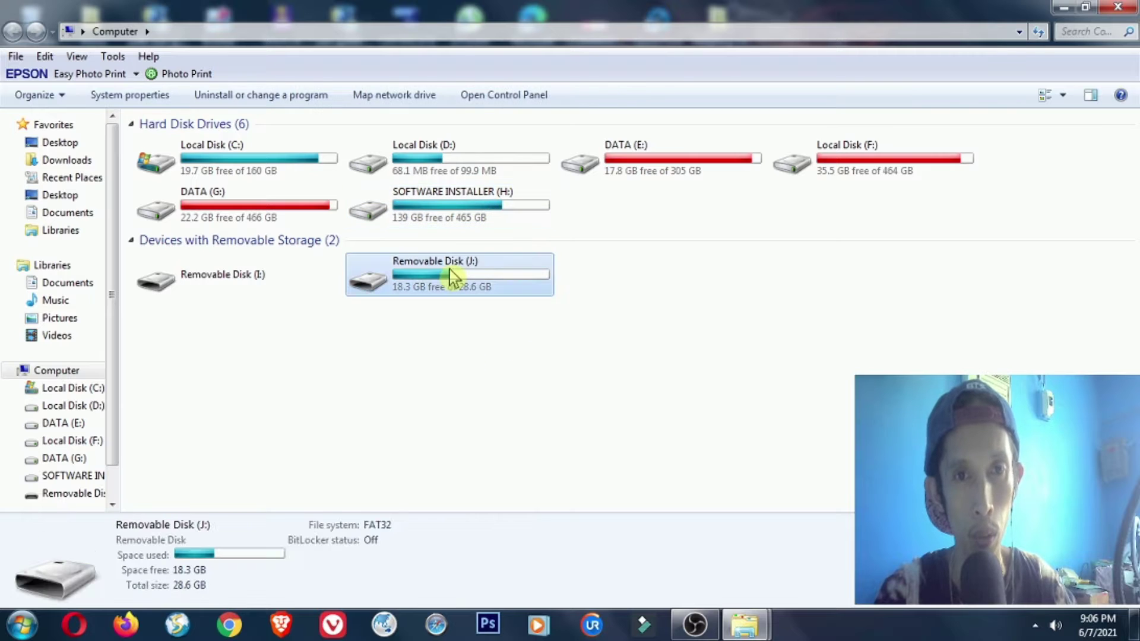
pyautogui.click(378, 337)
pyautogui.click(437, 290)
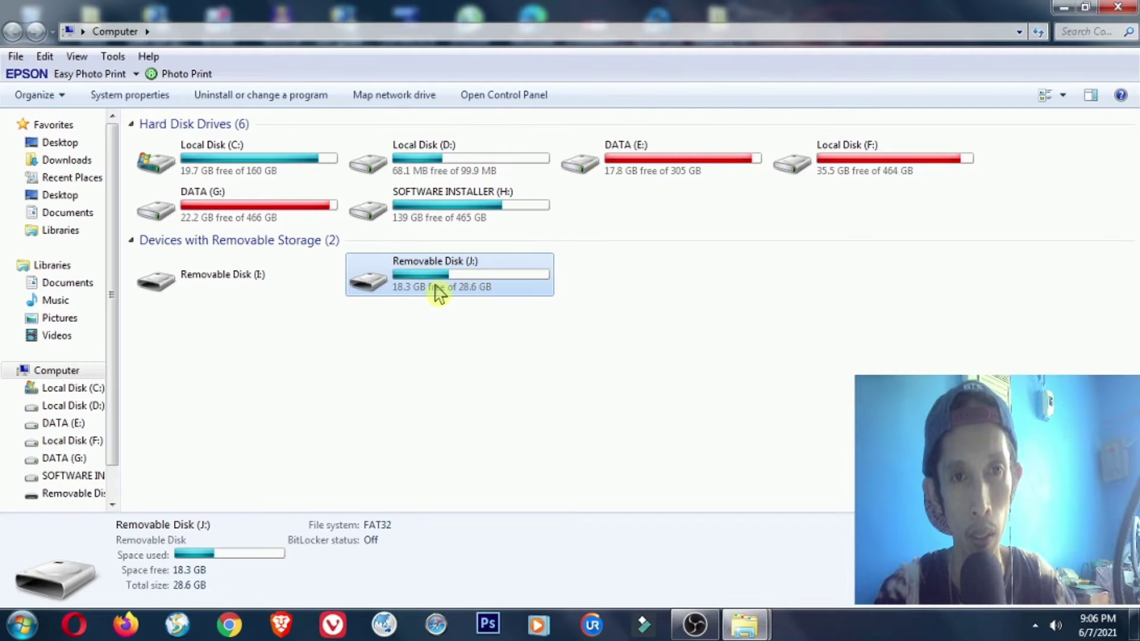
pyautogui.click(1118, 7)
pyautogui.rightClick(981, 162)
pyautogui.click(970, 204)
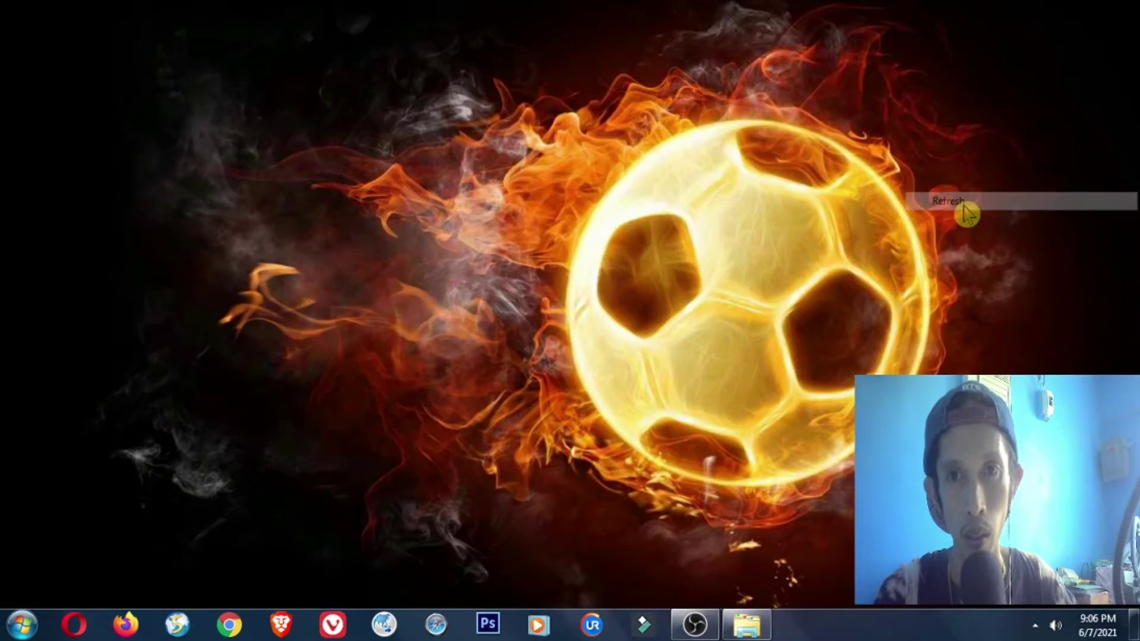
pyautogui.rightClick(939, 193)
pyautogui.click(946, 243)
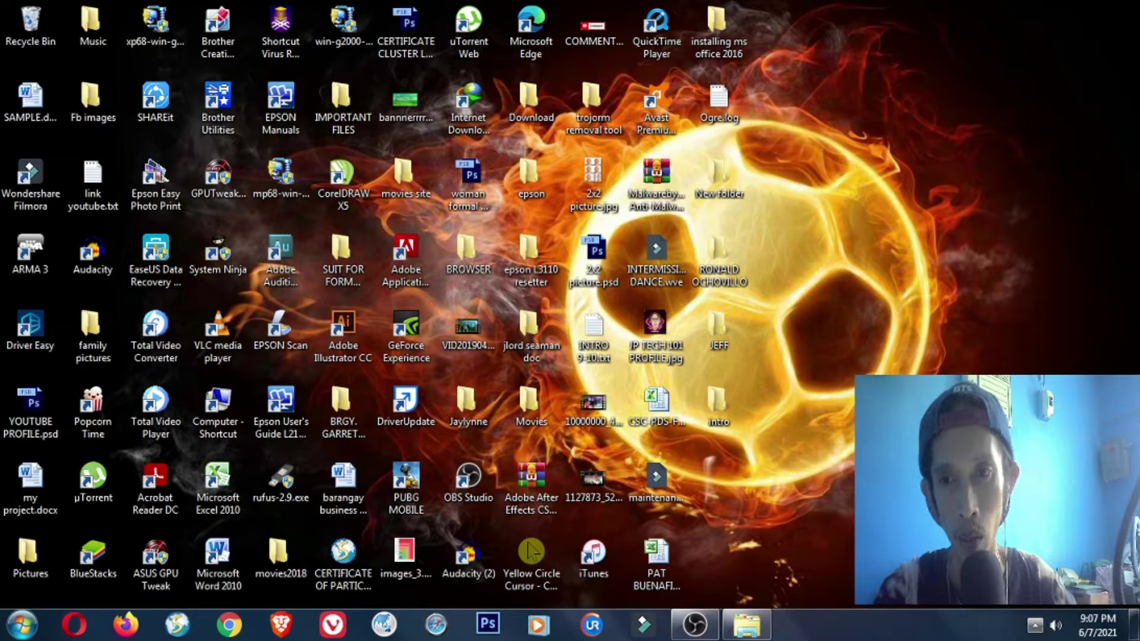
# Step: Disable the antivirus shields until the computer is restarted
pyautogui.rightClick(1036, 570)
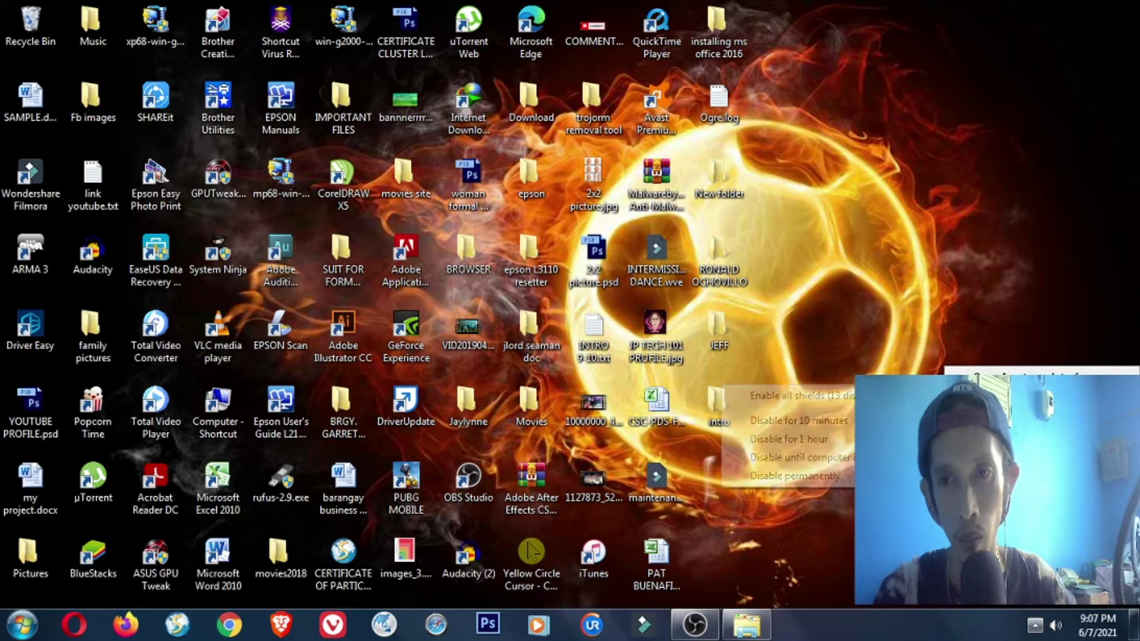
pyautogui.moveTo(1009, 392)
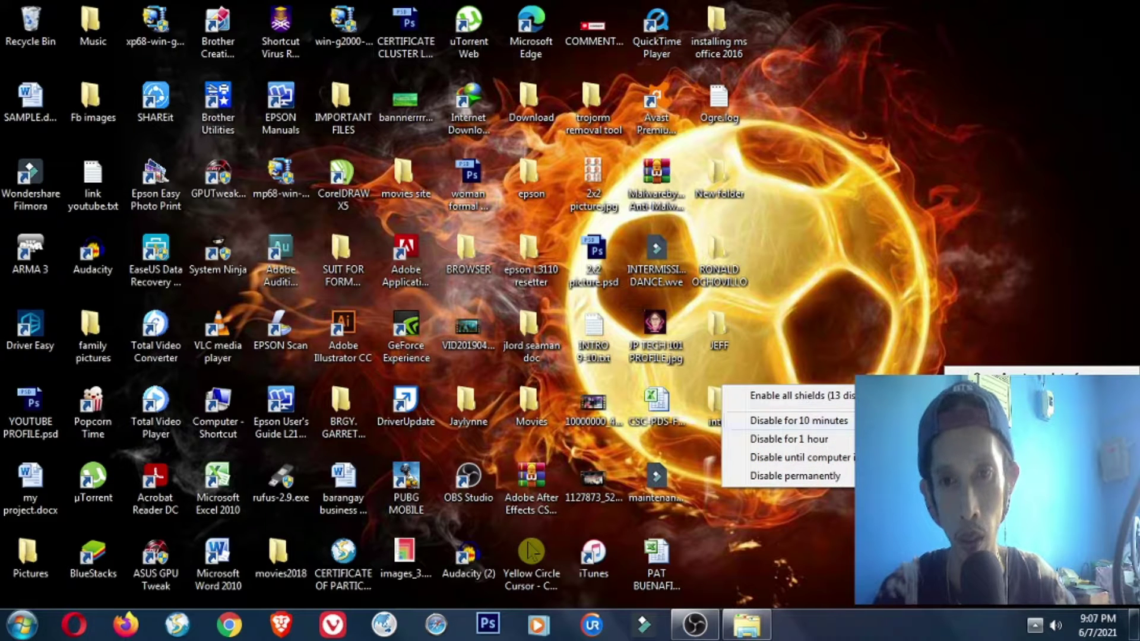
pyautogui.click(873, 458)
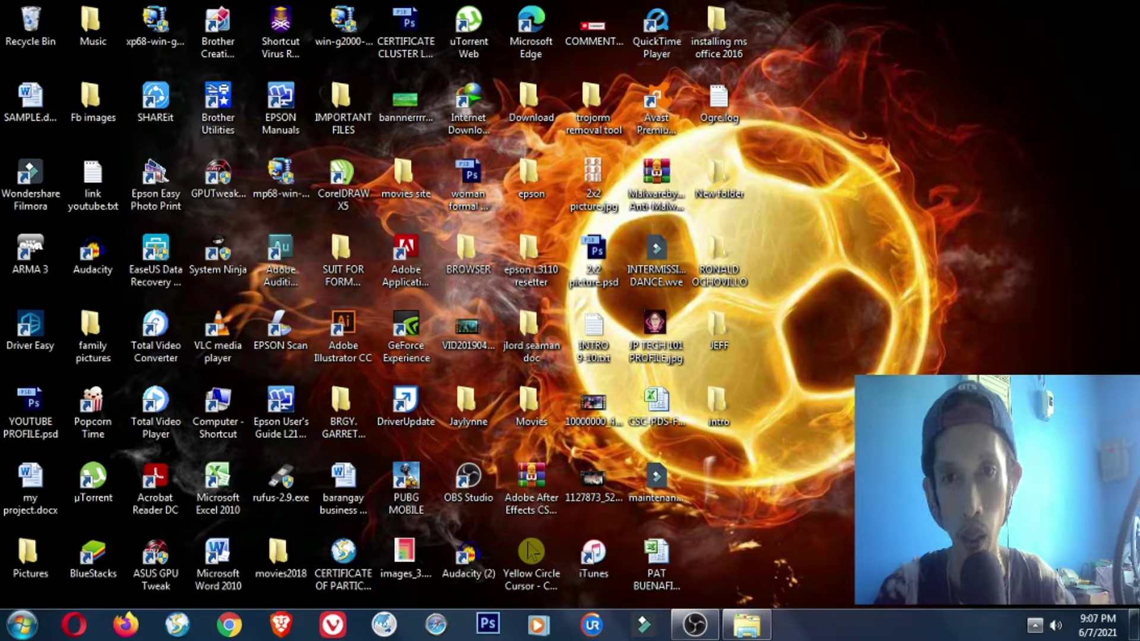
pyautogui.rightClick(809, 280)
pyautogui.moveTo(823, 295)
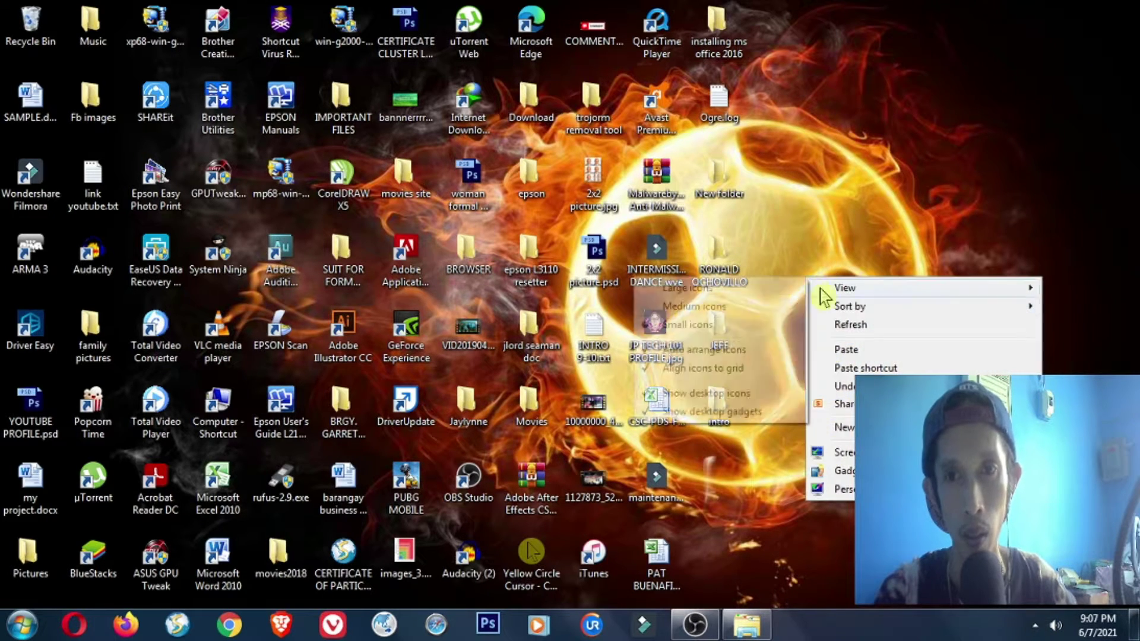
pyautogui.click(844, 326)
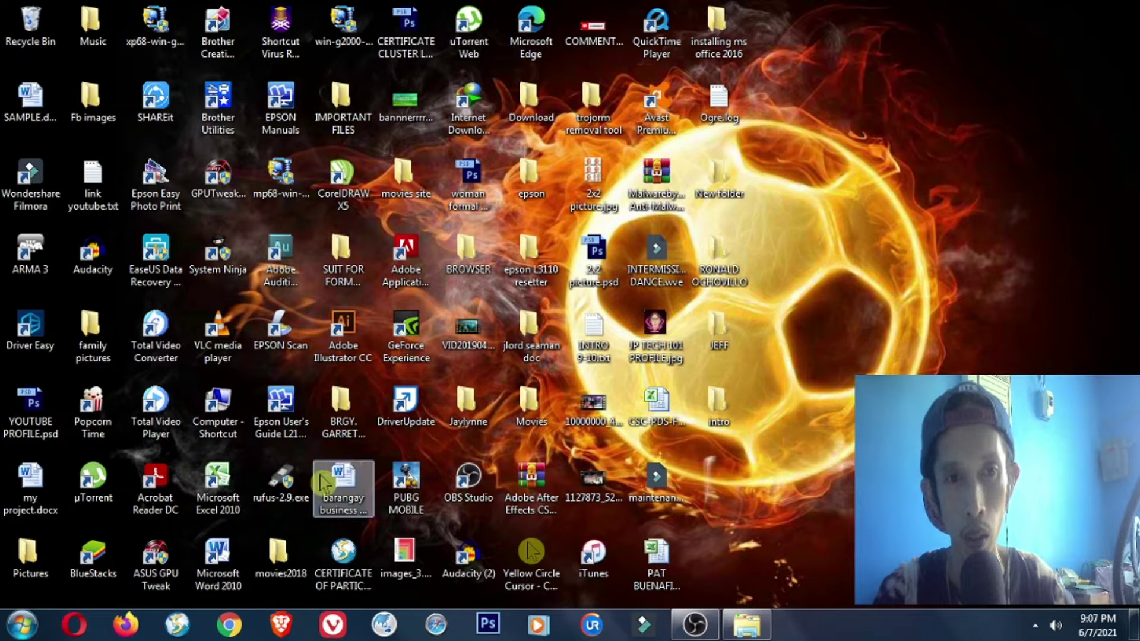
pyautogui.moveTo(275, 501)
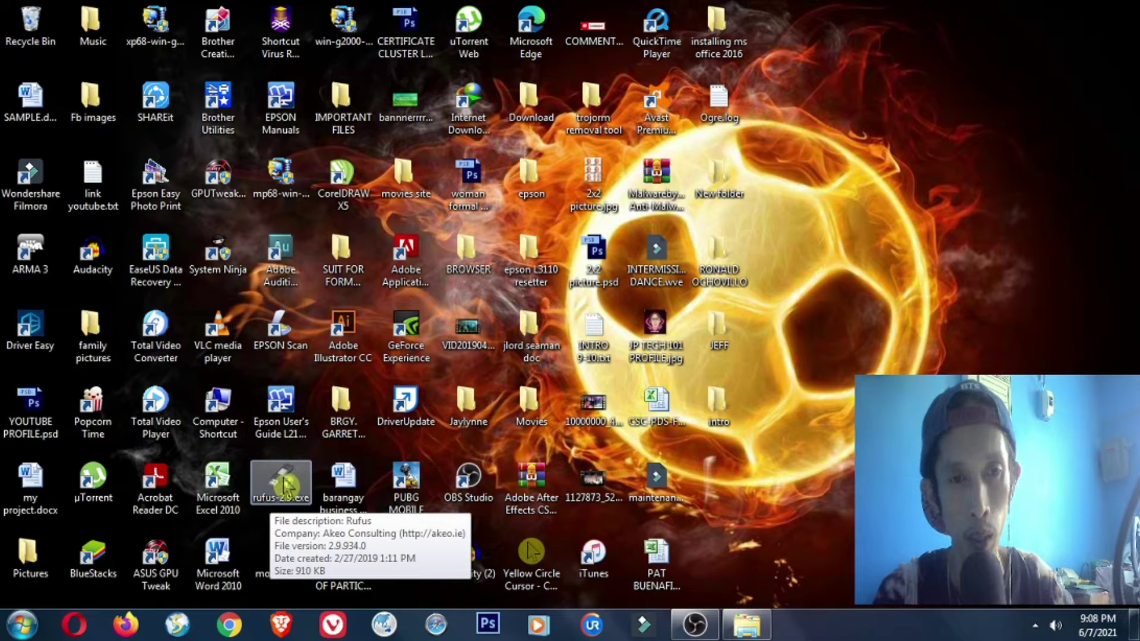
pyautogui.doubleClick(284, 484)
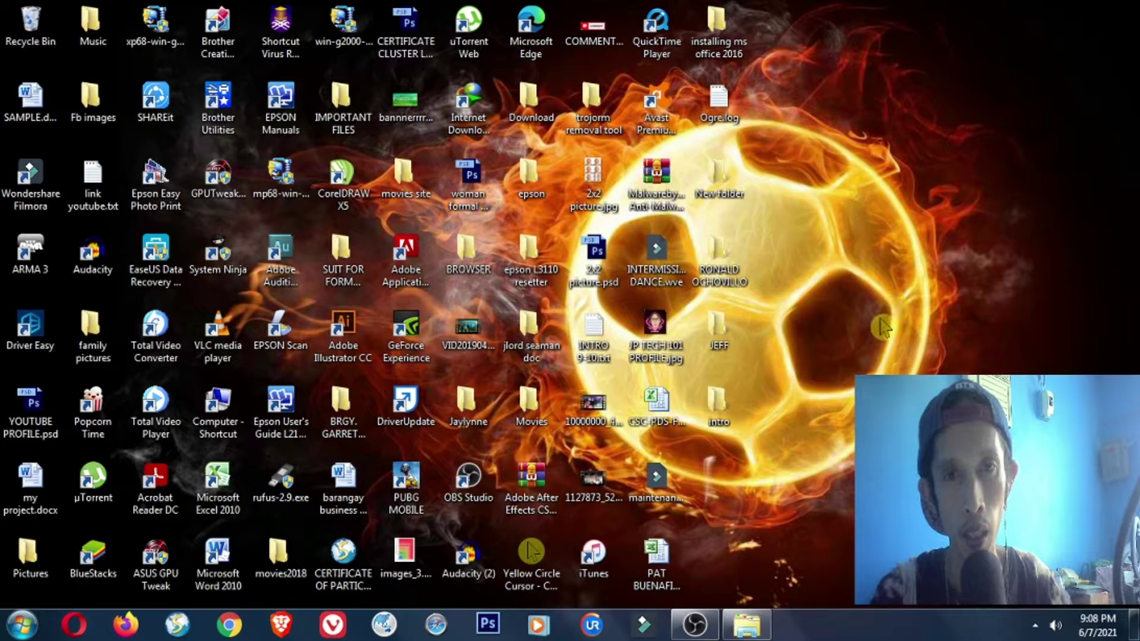
pyautogui.rightClick(856, 297)
pyautogui.click(889, 346)
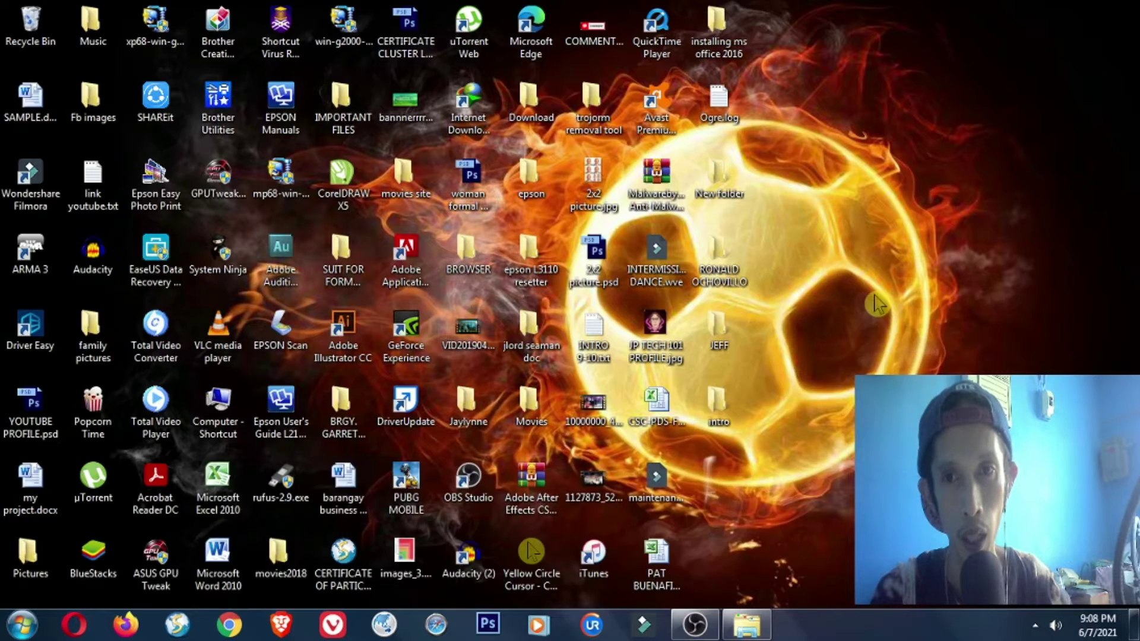
pyautogui.rightClick(874, 296)
pyautogui.click(895, 347)
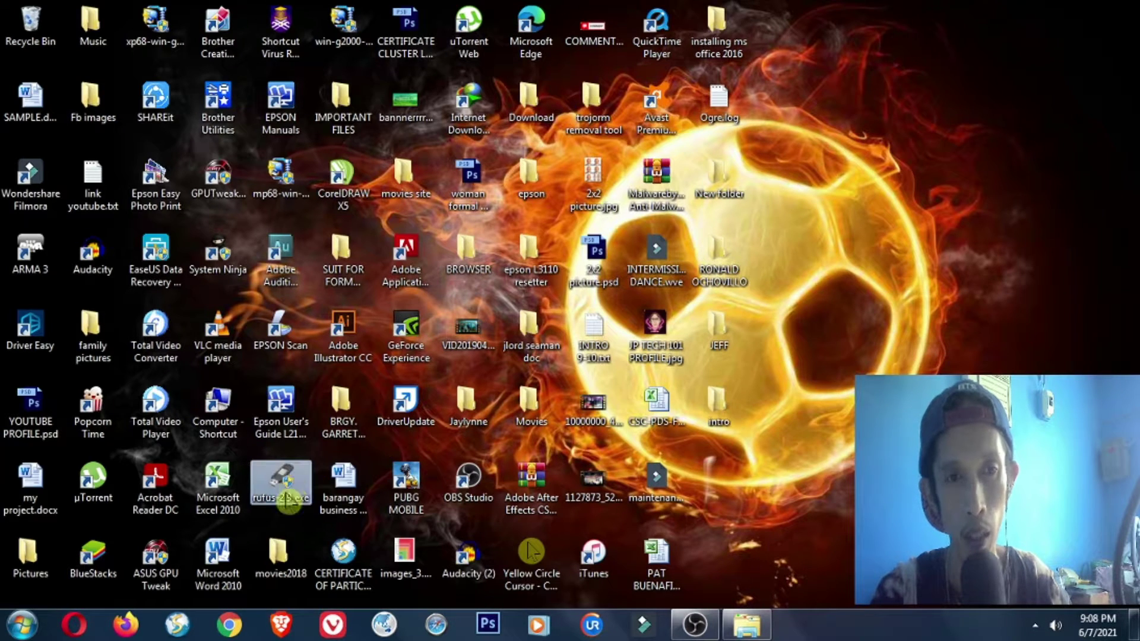
# Step: Run rufus-2.9.exe as administrator and choose NO_LABEL (J:) [32GB] as the device
pyautogui.rightClick(286, 494)
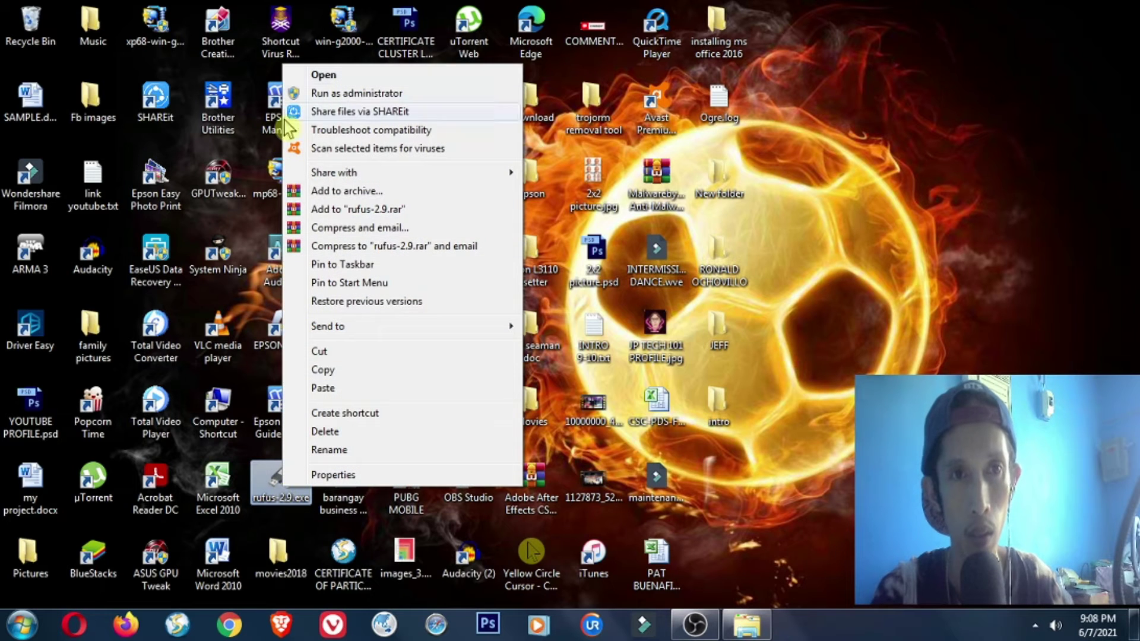
pyautogui.click(295, 90)
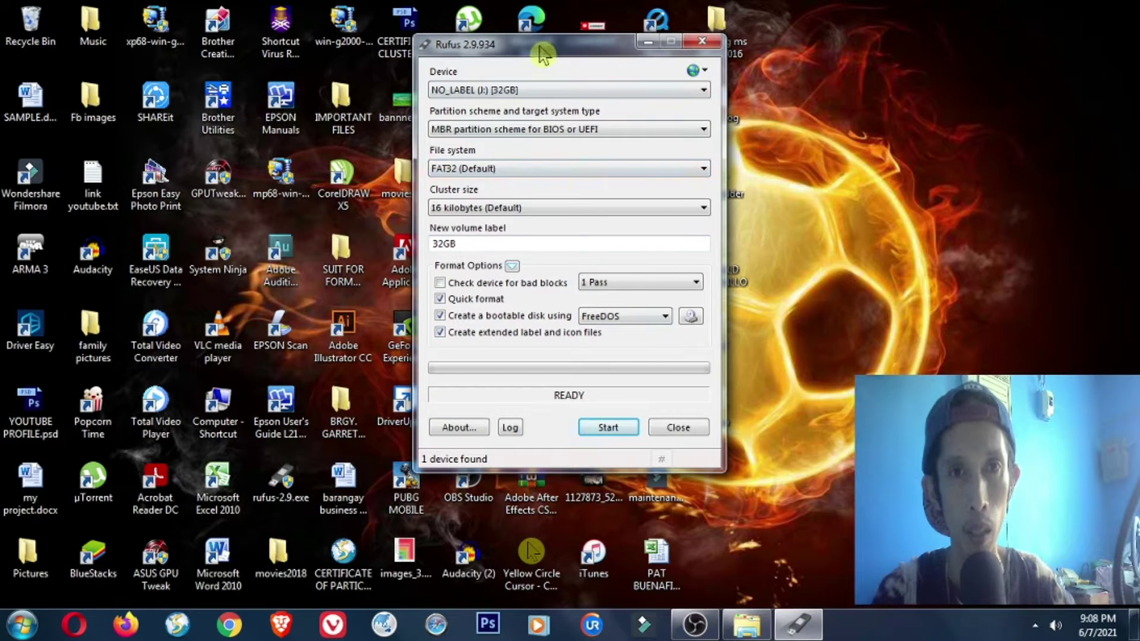
pyautogui.moveTo(542, 45); pyautogui.dragTo(588, 64)
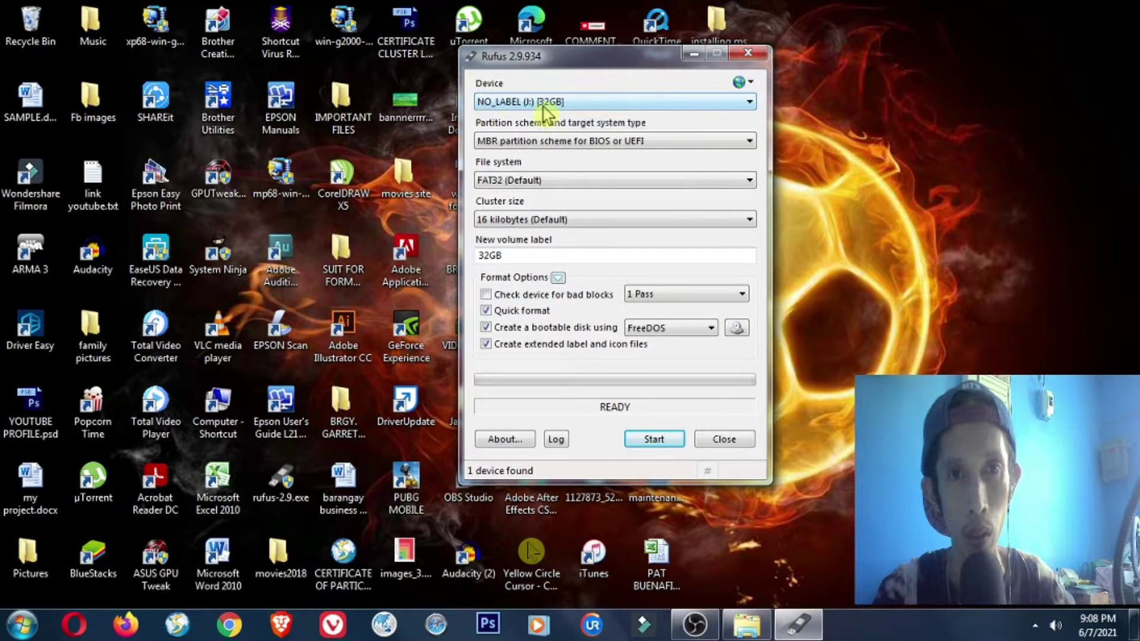
pyautogui.click(750, 102)
pyautogui.click(752, 111)
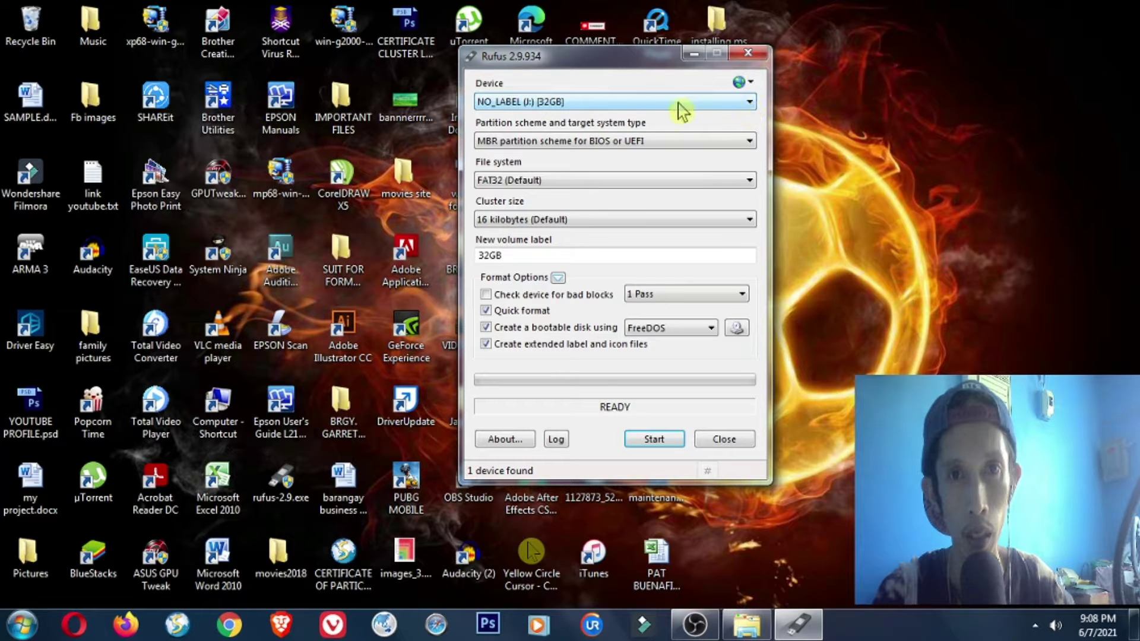
# Step: Compare Removable Disk (J:) in the Computer window with the device chosen in Rufus, closing the Computer window when done
pyautogui.moveTo(579, 62); pyautogui.dragTo(684, 57)
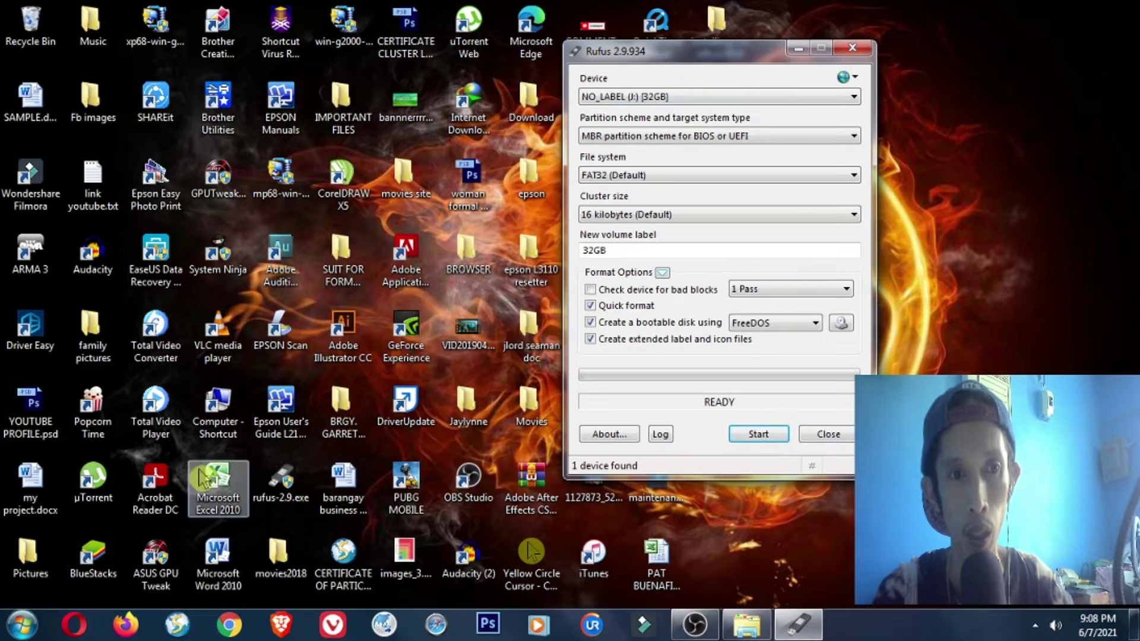
pyautogui.click(43, 630)
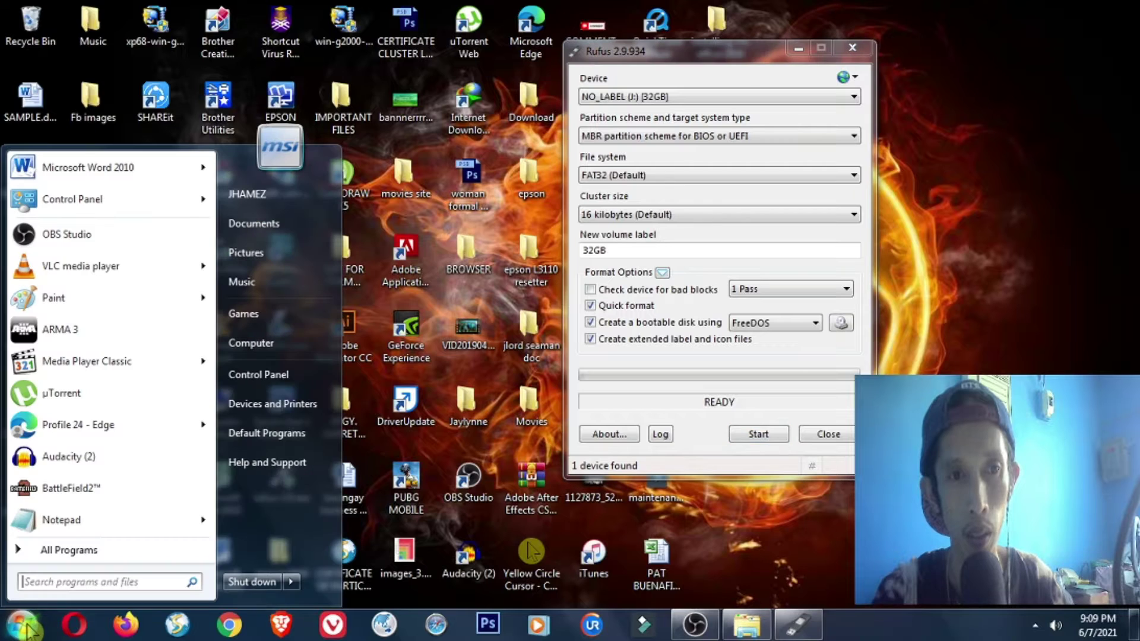
pyautogui.click(274, 343)
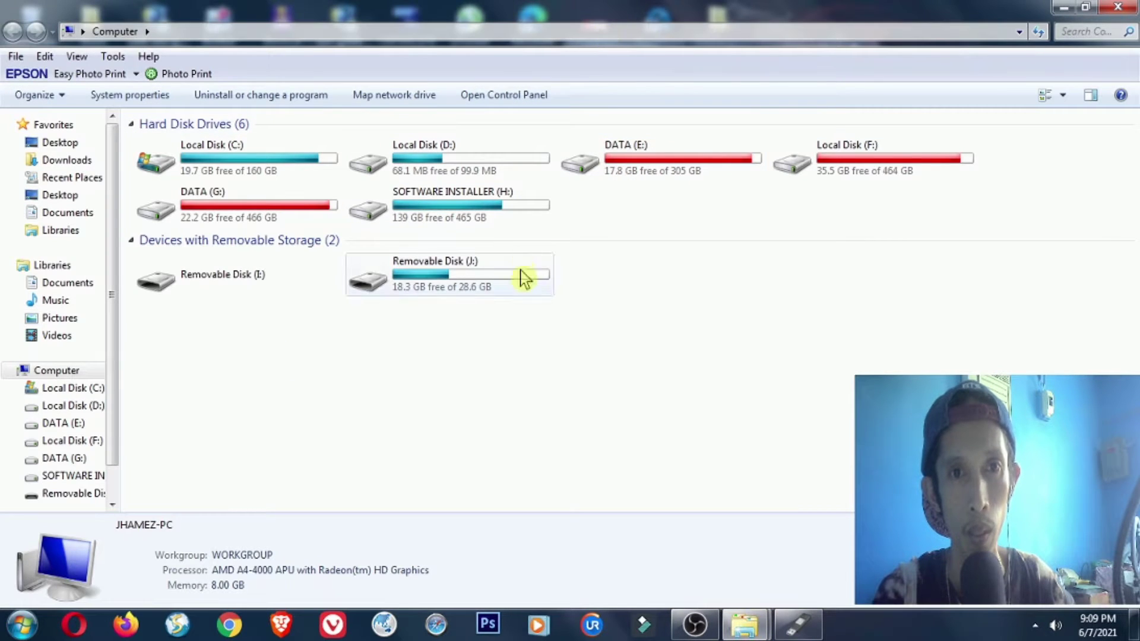
pyautogui.click(499, 279)
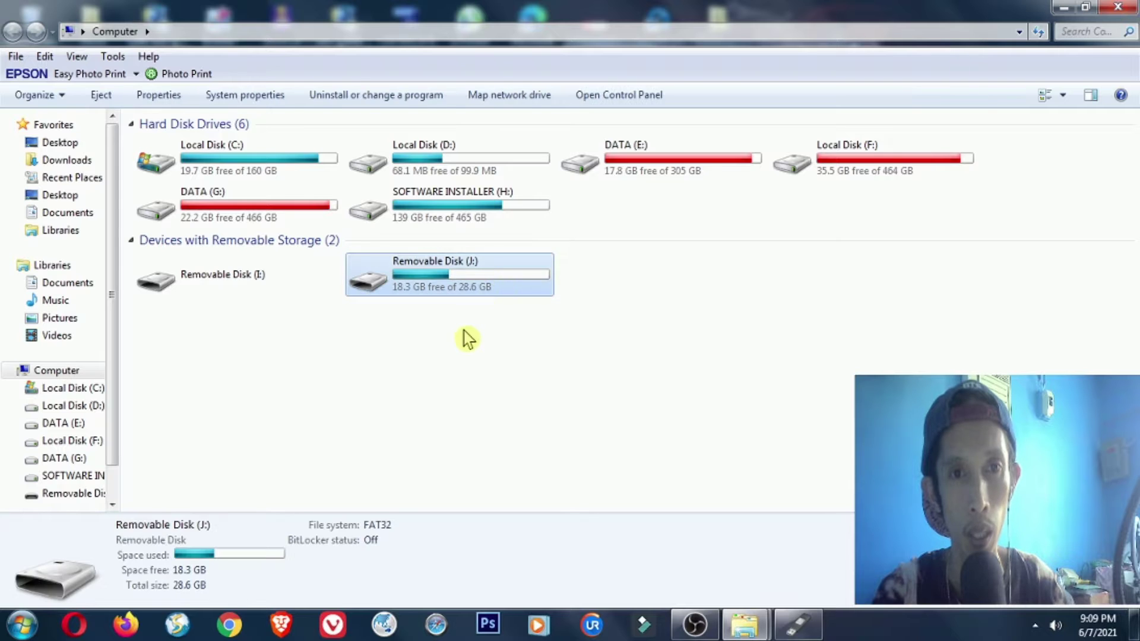
pyautogui.click(468, 340)
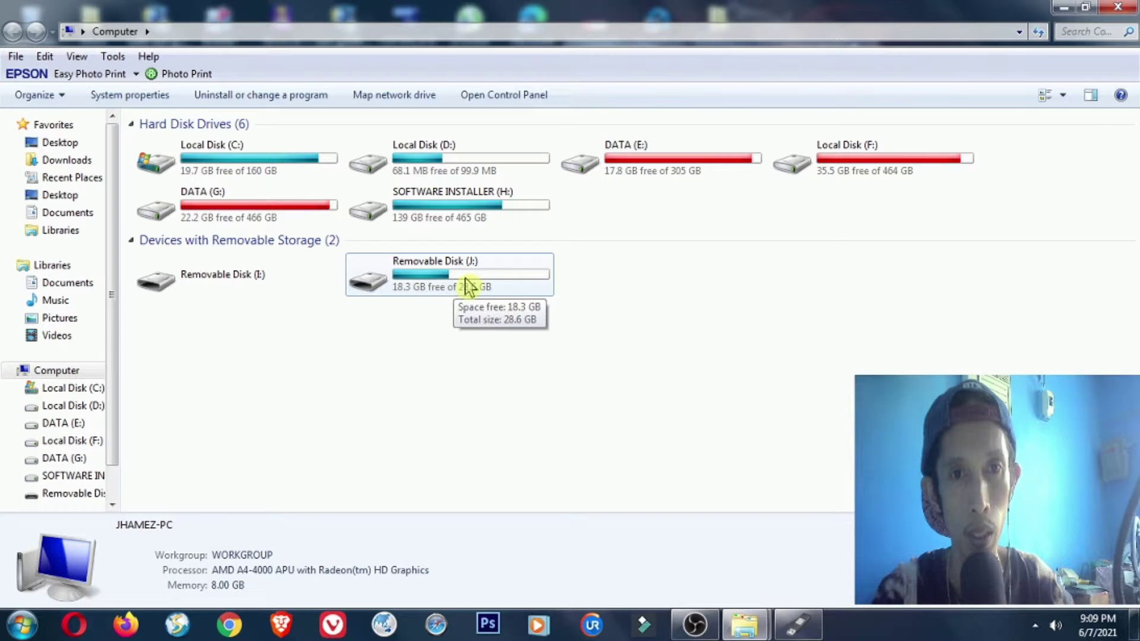
pyautogui.click(469, 287)
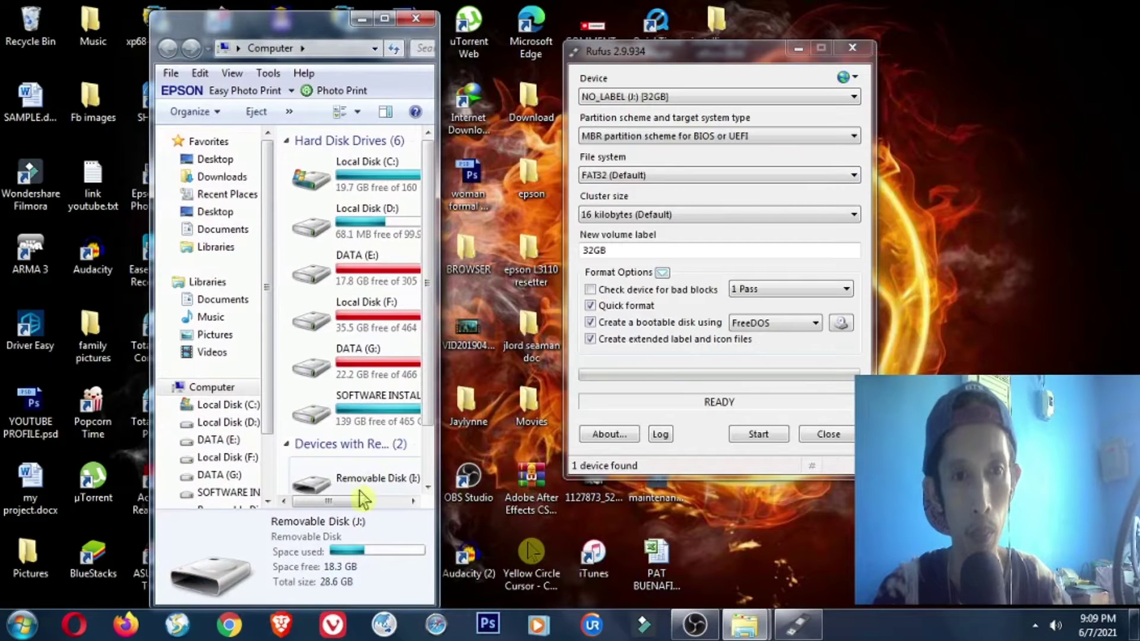
pyautogui.moveTo(362, 498)
pyautogui.mouseDown()
pyautogui.moveTo(415, 516)
pyautogui.moveTo(362, 505)
pyautogui.mouseUp()
pyautogui.scroll(-1, 425, 480)
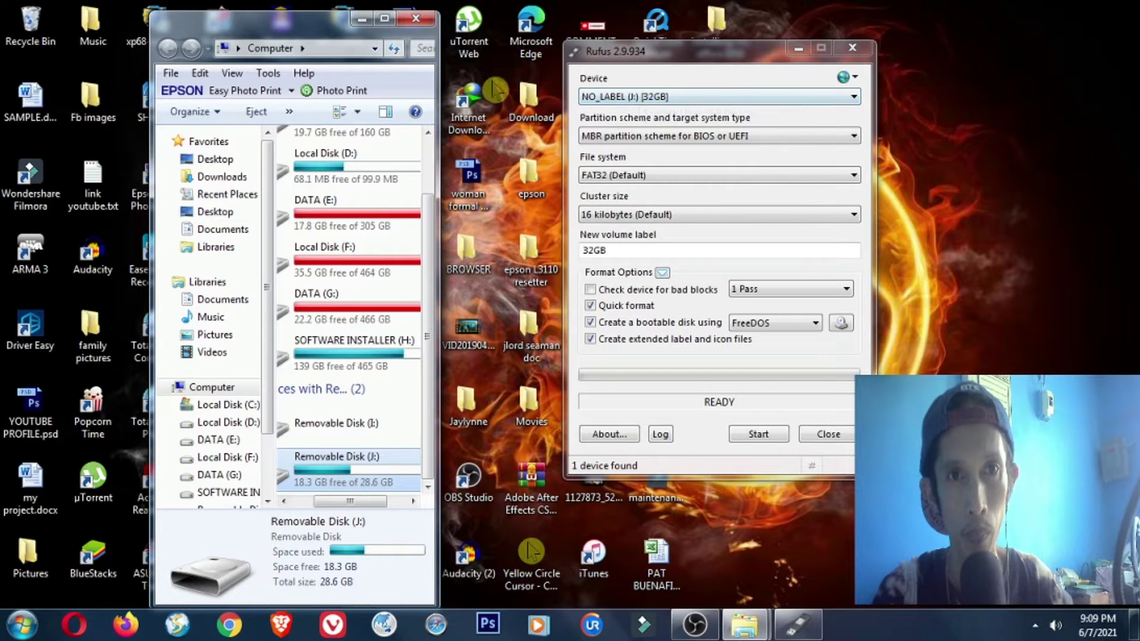
pyautogui.click(416, 18)
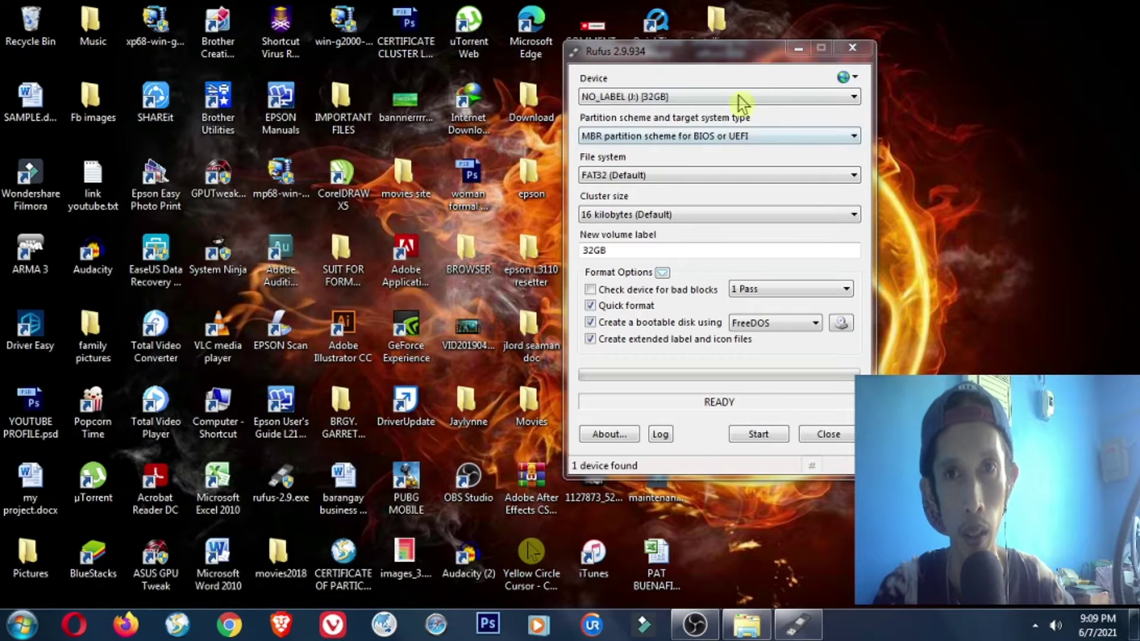
# Step: Set the file system for the USB drive to NTFS in Rufus
pyautogui.moveTo(683, 51); pyautogui.dragTo(487, 62)
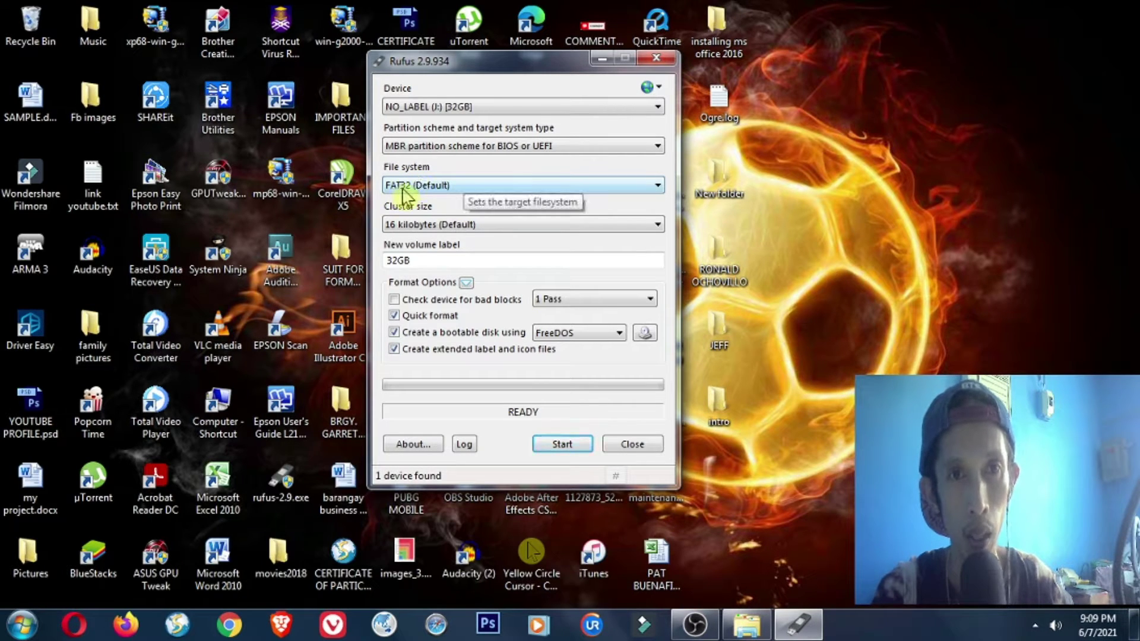
pyautogui.click(657, 186)
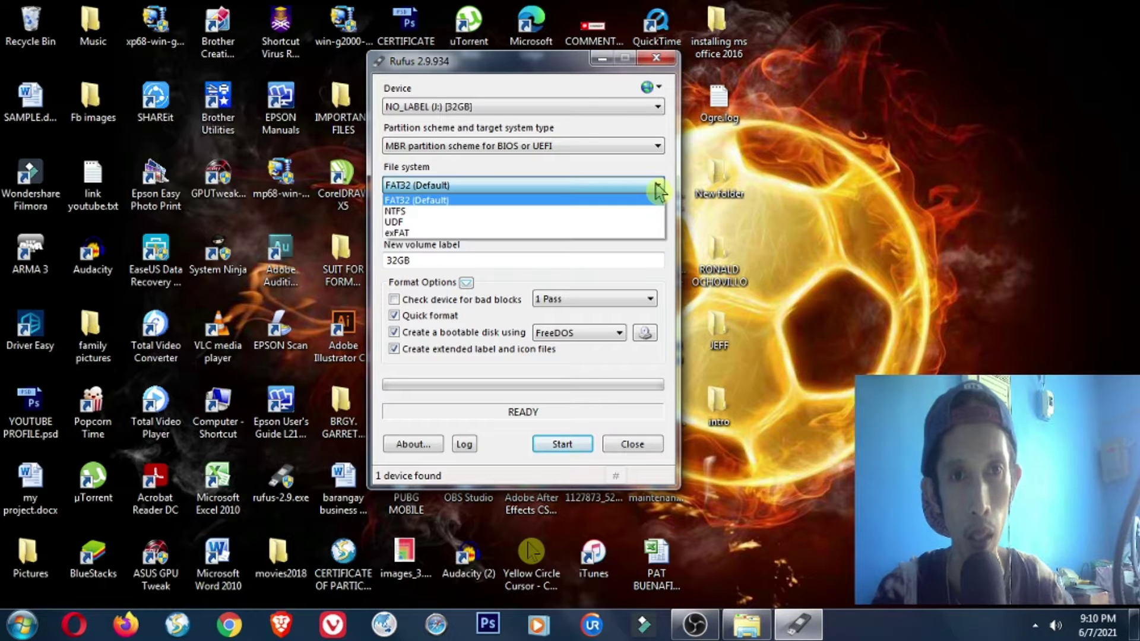
pyautogui.click(410, 212)
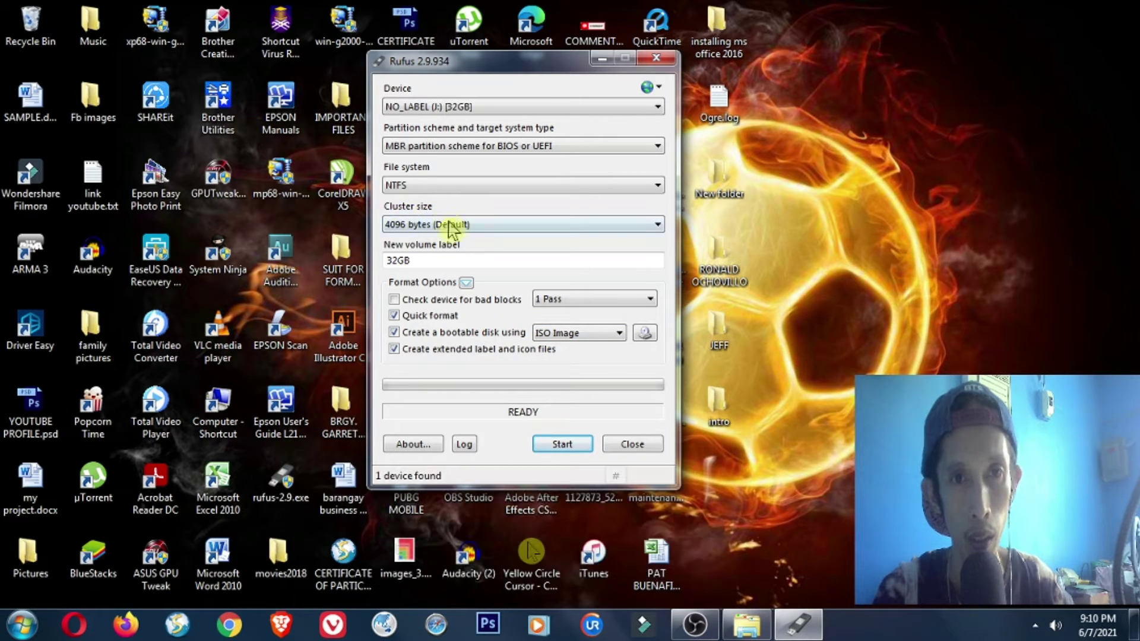
pyautogui.click(394, 261)
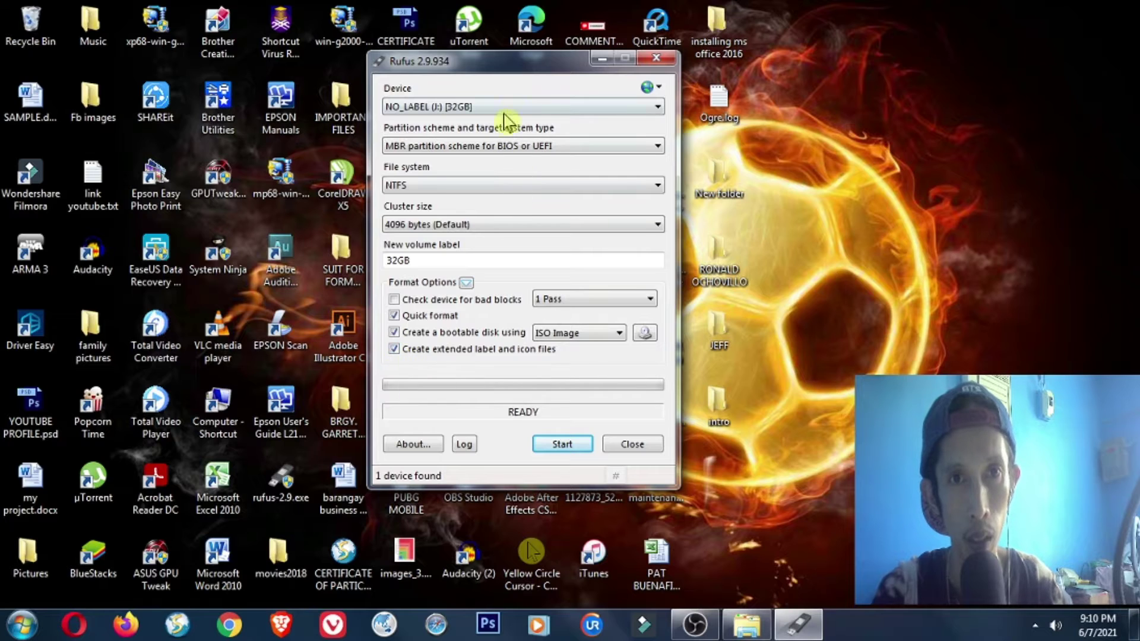
# Step: Start selecting an ISO image for the bootable disk and browse to the SOFTWARE INSTALLER (H:) drive
pyautogui.moveTo(511, 64); pyautogui.dragTo(473, 64)
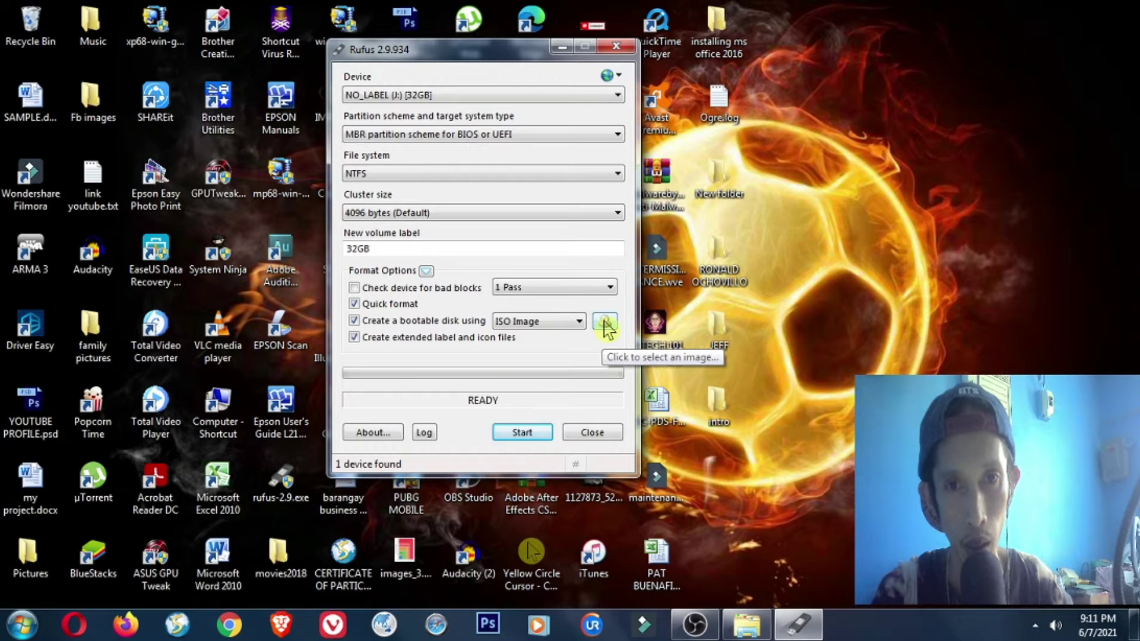
pyautogui.click(605, 321)
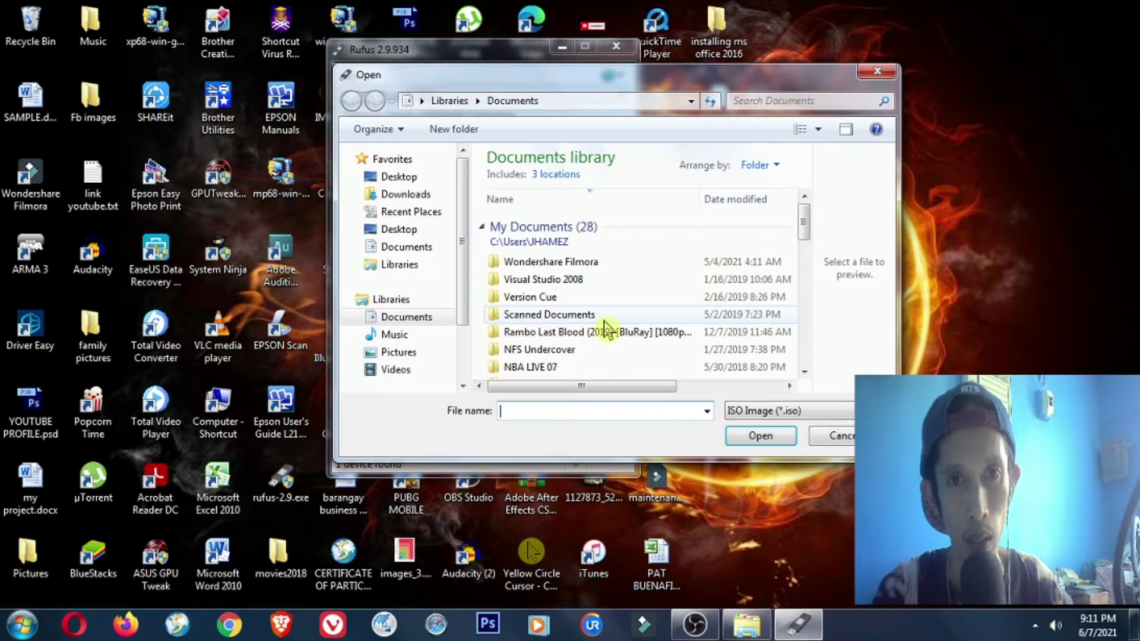
pyautogui.moveTo(597, 87); pyautogui.dragTo(636, 94)
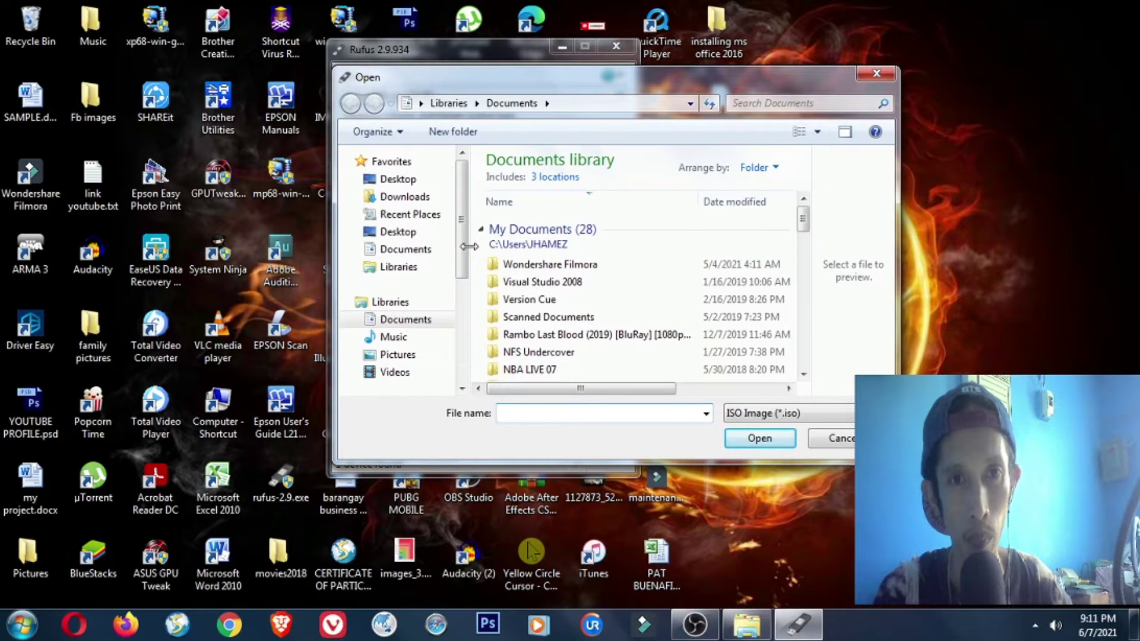
pyautogui.moveTo(464, 268)
pyautogui.mouseDown()
pyautogui.moveTo(464, 289)
pyautogui.moveTo(464, 253)
pyautogui.moveTo(463, 272)
pyautogui.mouseUp()
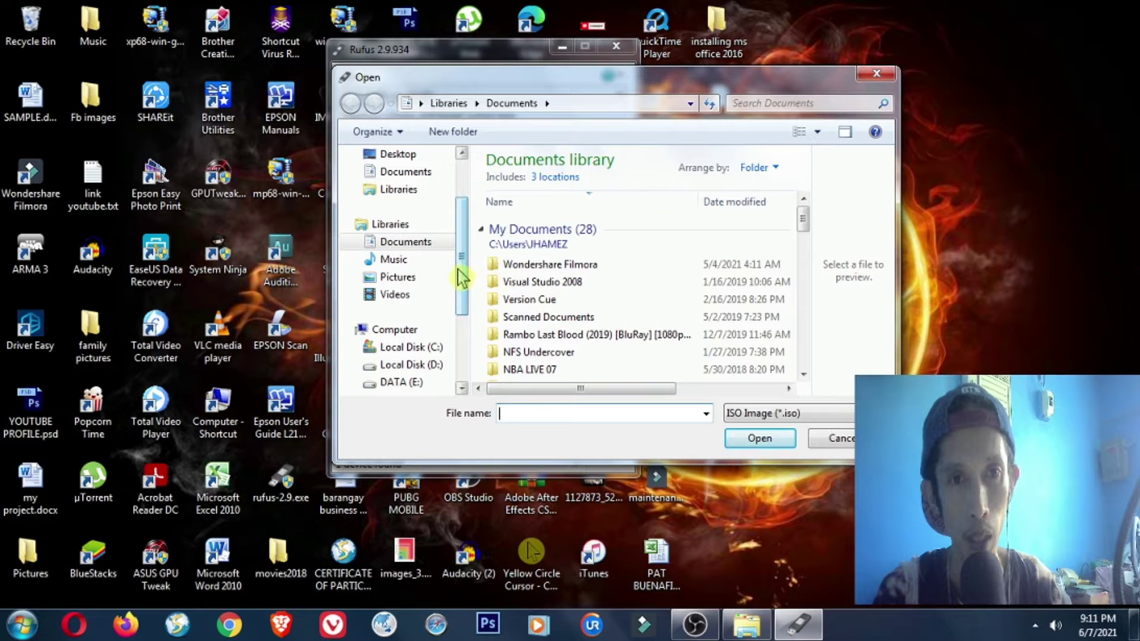
pyautogui.click(397, 331)
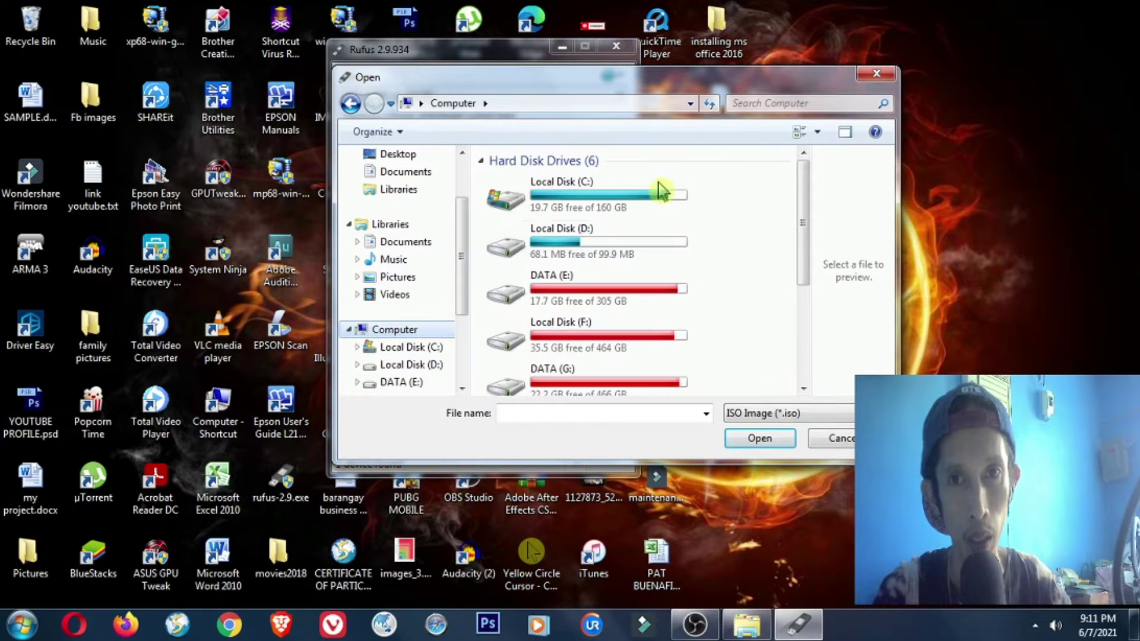
pyautogui.moveTo(702, 83); pyautogui.dragTo(635, 83)
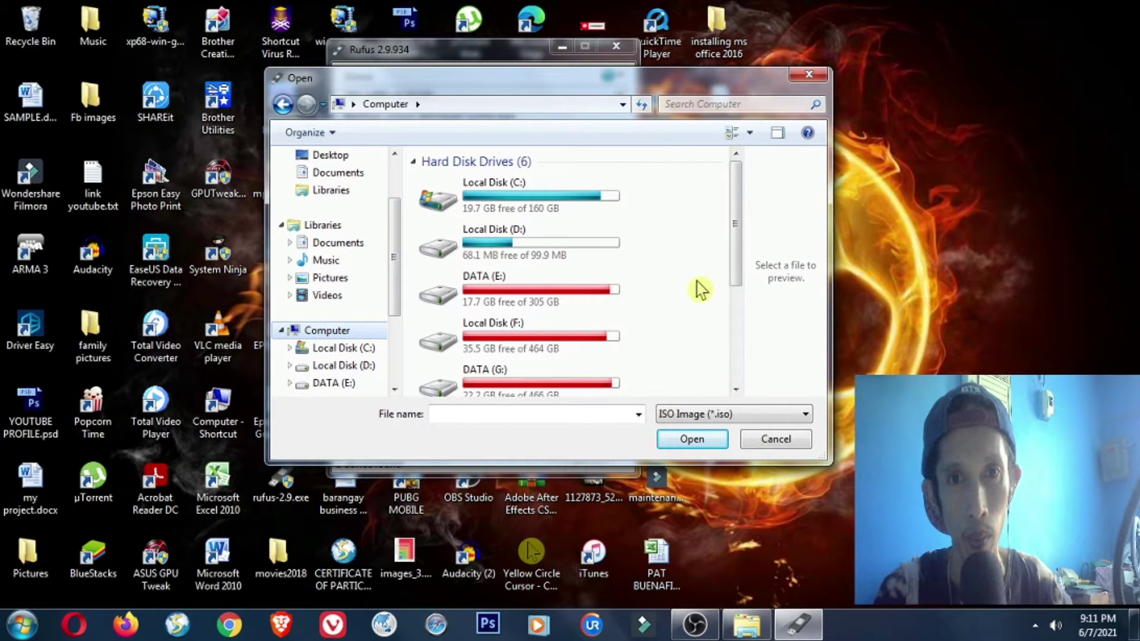
pyautogui.moveTo(735, 266); pyautogui.dragTo(731, 323)
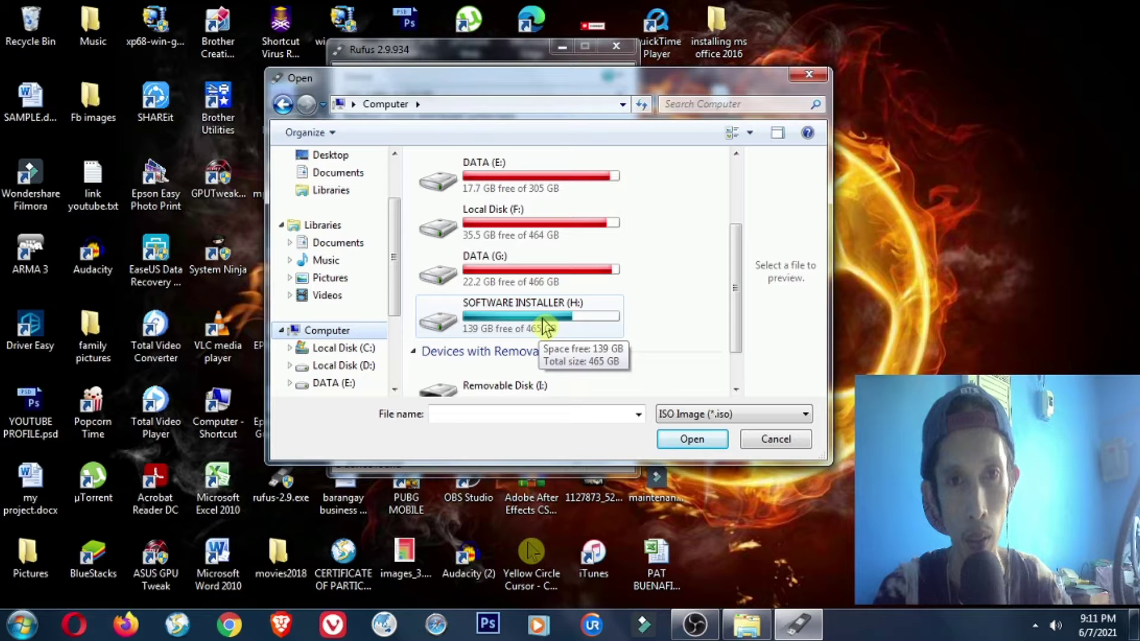
pyautogui.rightClick(533, 324)
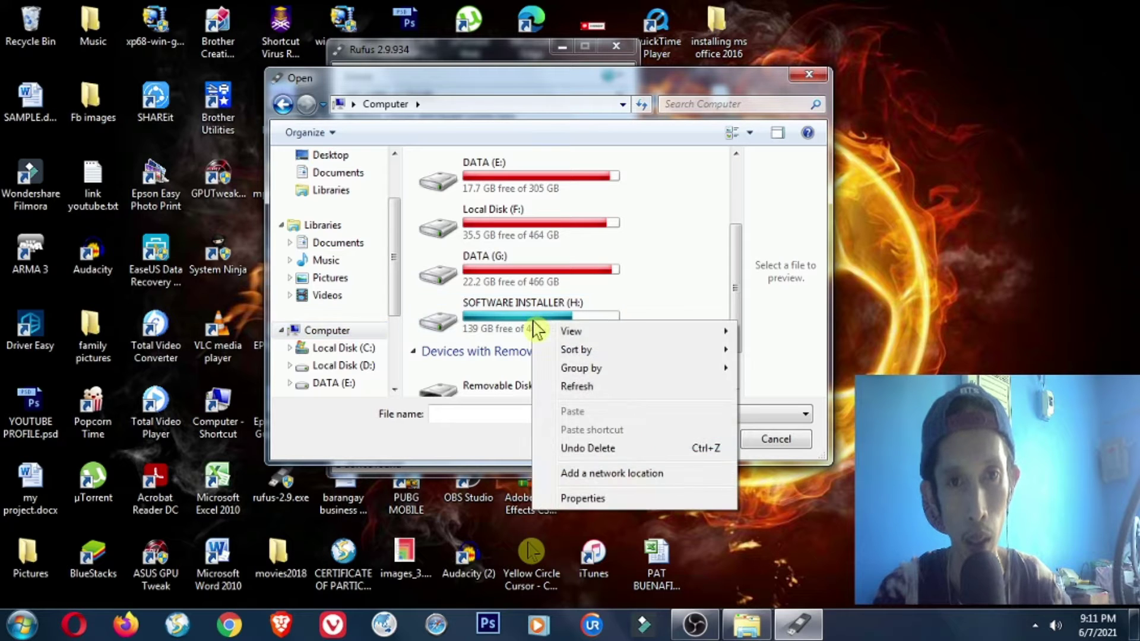
pyautogui.doubleClick(526, 324)
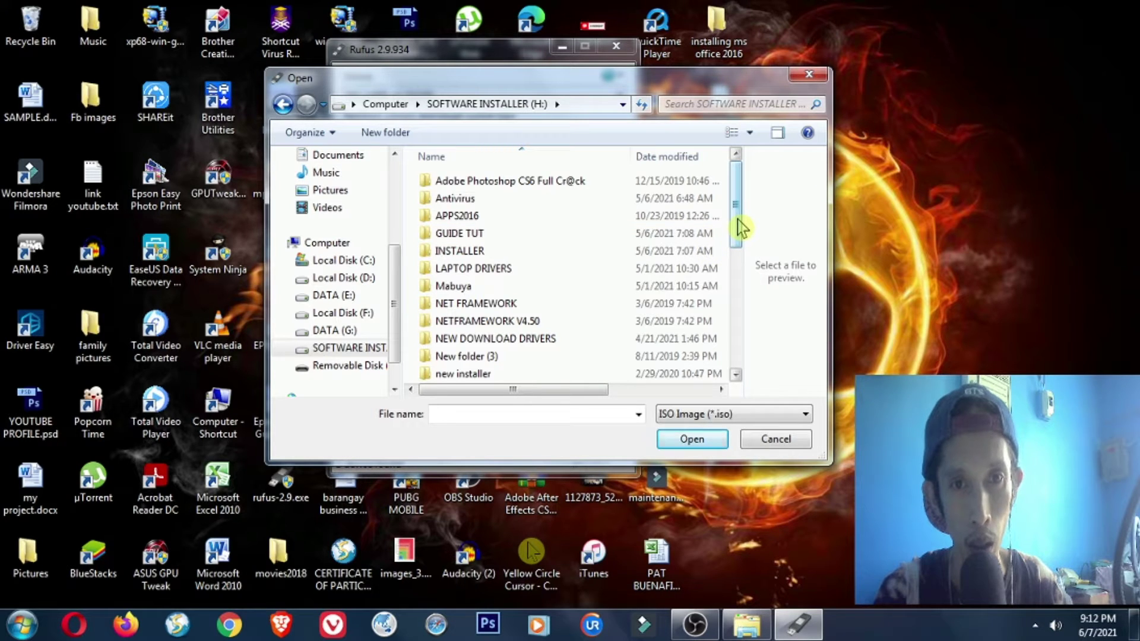
# Step: Load W7.iso from the UNIVERSAL OS INSTALLER folder inside WINDOWS INSTALLER as the boot image
pyautogui.moveTo(742, 227); pyautogui.dragTo(720, 359)
pyautogui.click(525, 377)
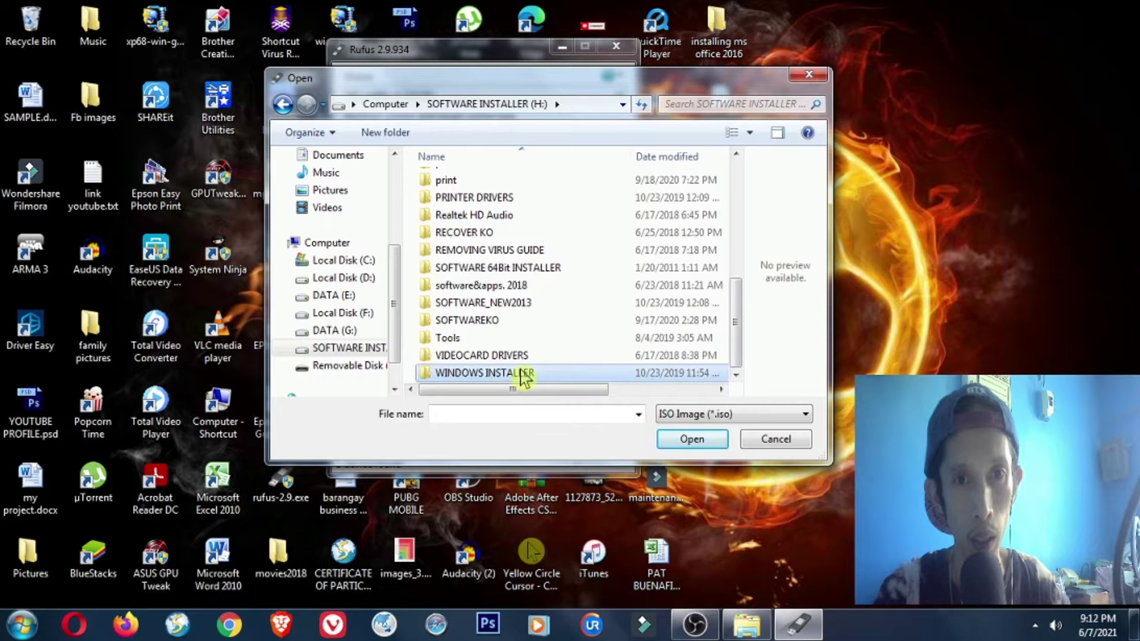
pyautogui.doubleClick(525, 374)
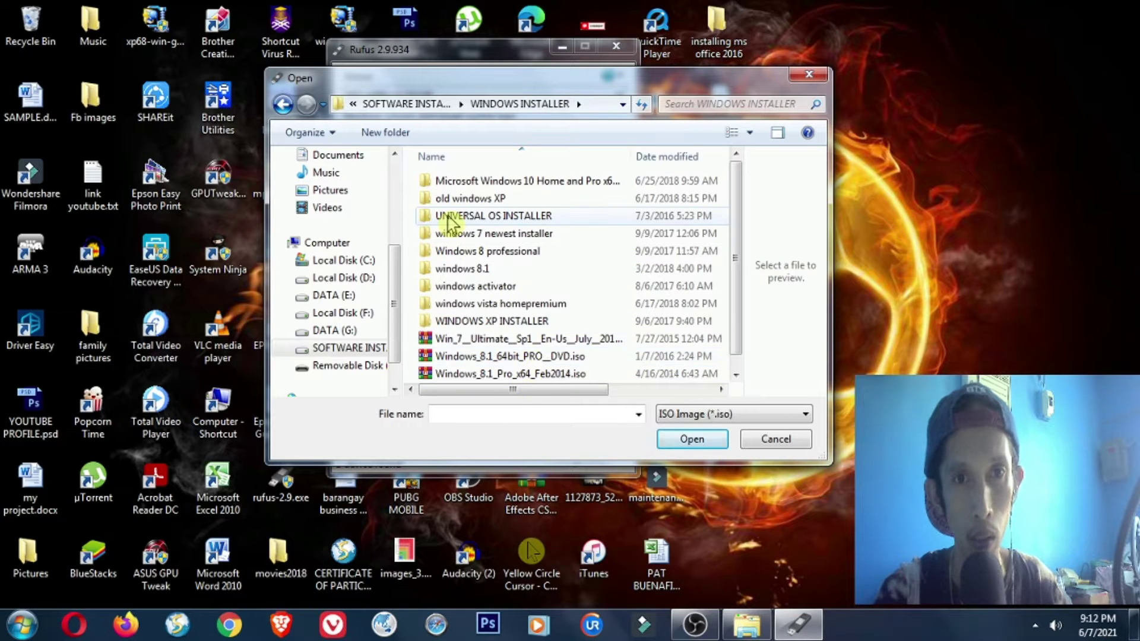
pyautogui.doubleClick(534, 218)
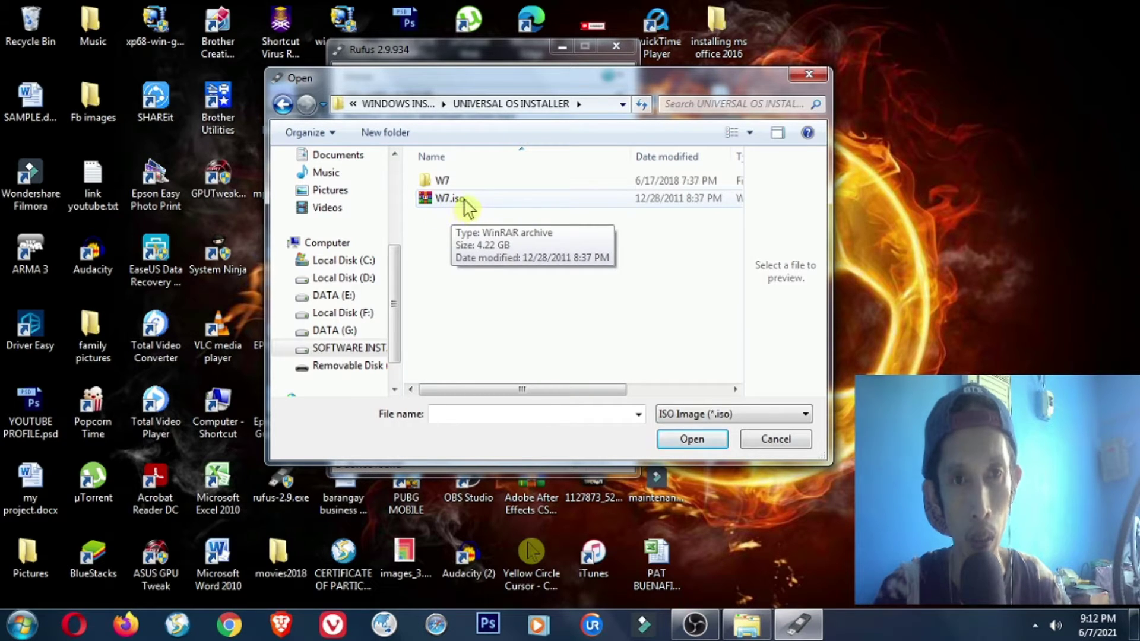
pyautogui.click(469, 209)
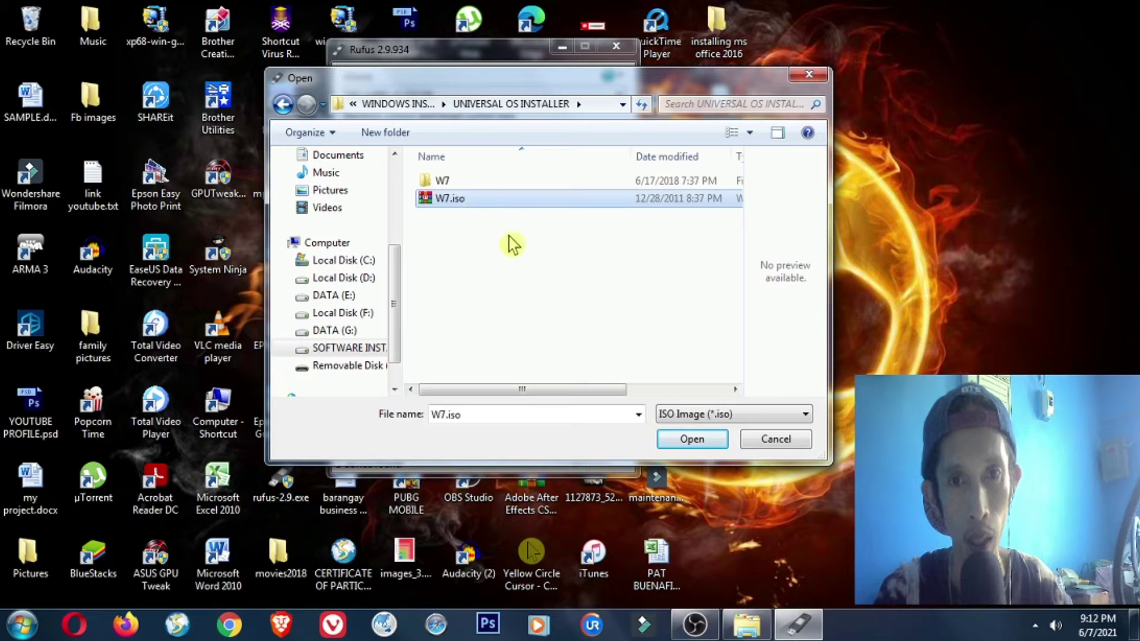
pyautogui.click(690, 441)
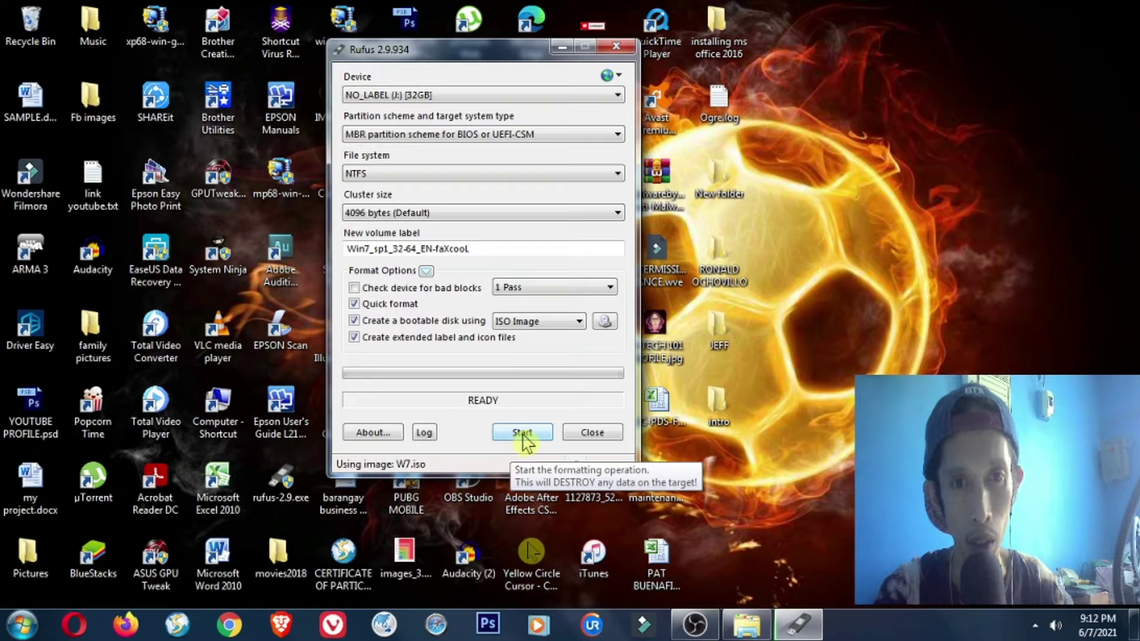
# Step: Start formatting and writing W7.iso to NO_LABEL (J:) [32GB], accepting that all data on the device is destroyed
pyautogui.click(522, 435)
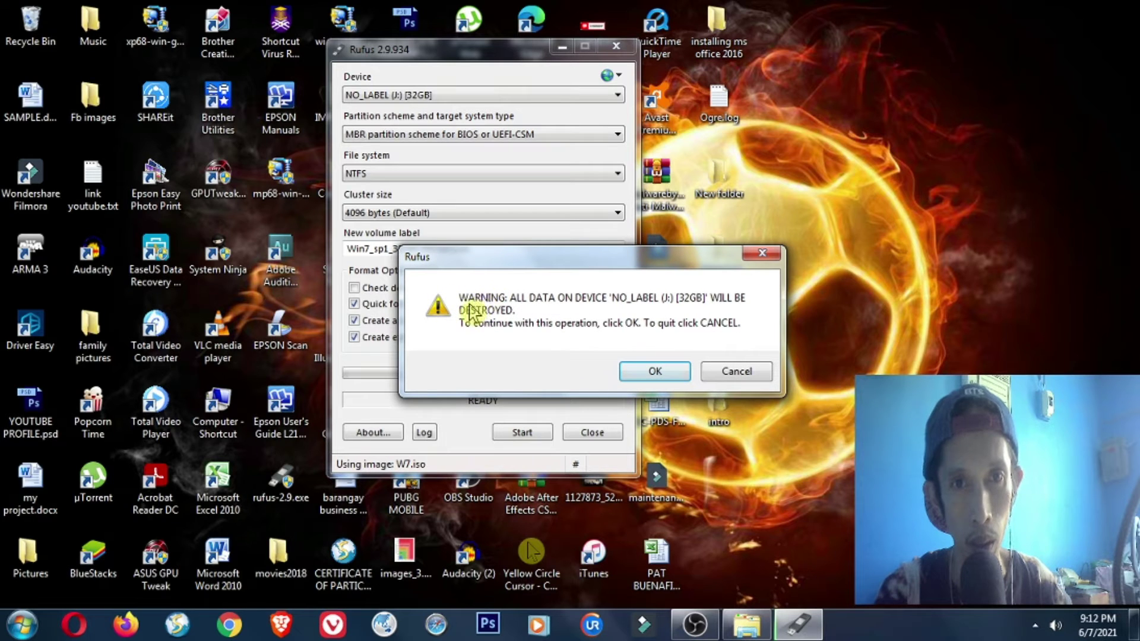
pyautogui.moveTo(535, 266); pyautogui.dragTo(504, 252)
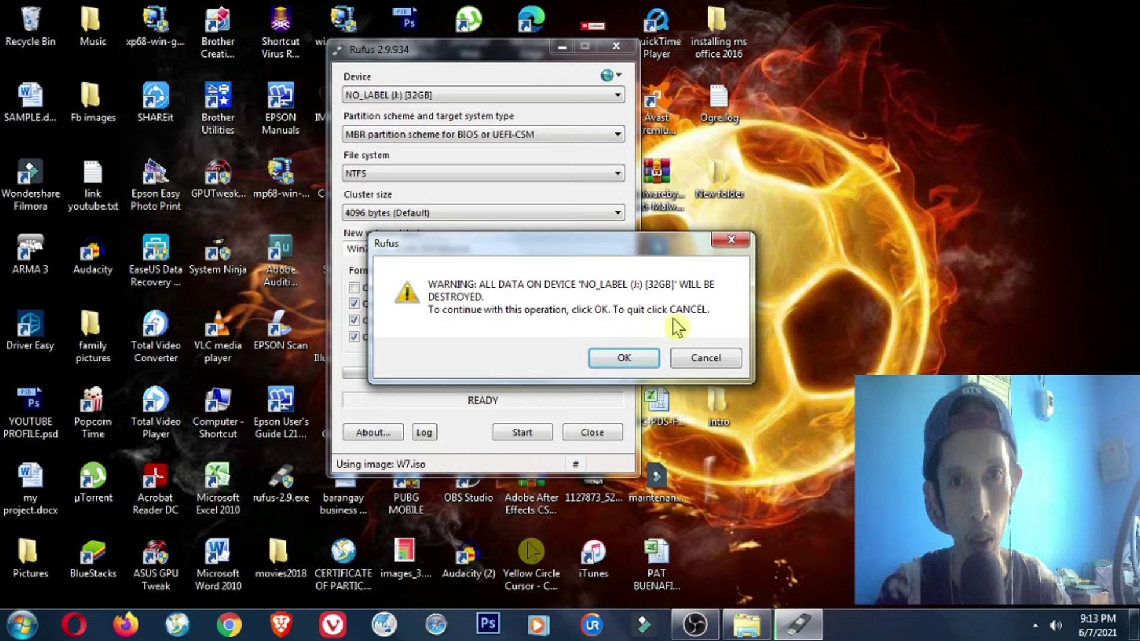
pyautogui.moveTo(569, 255); pyautogui.dragTo(608, 225)
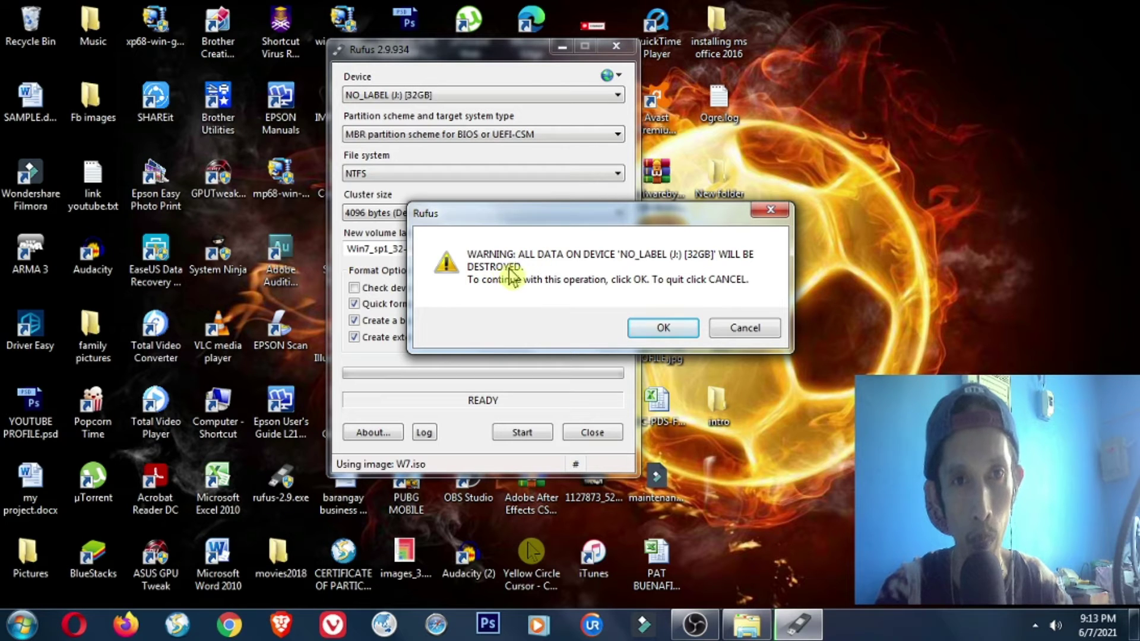
pyautogui.moveTo(535, 220)
pyautogui.mouseDown()
pyautogui.moveTo(508, 215)
pyautogui.moveTo(550, 215)
pyautogui.mouseUp()
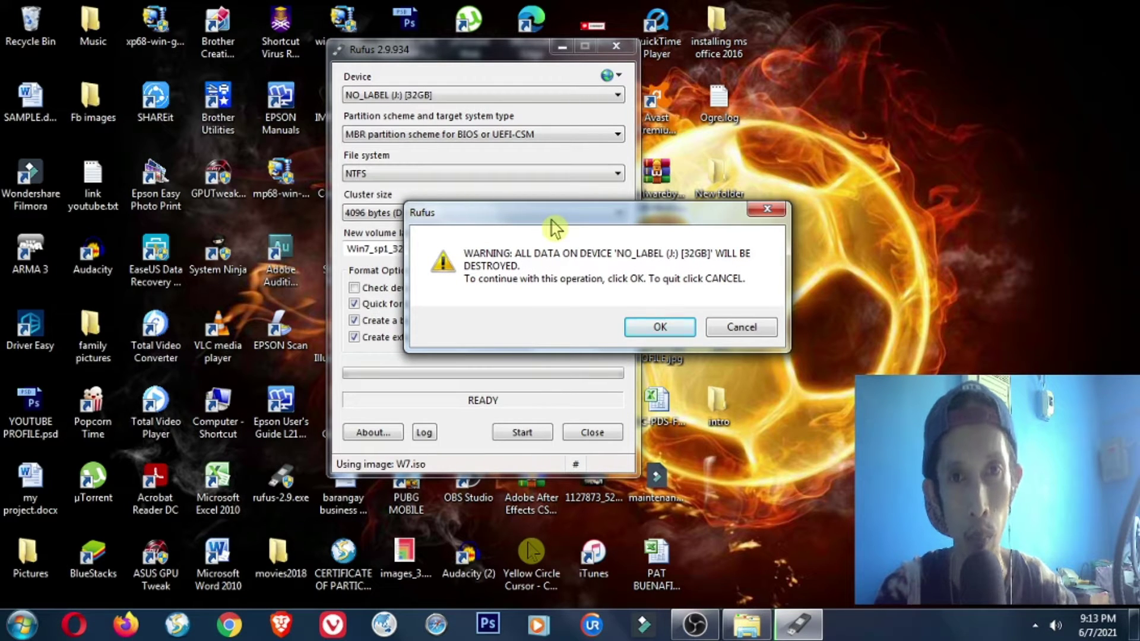
pyautogui.moveTo(551, 219); pyautogui.dragTo(542, 190)
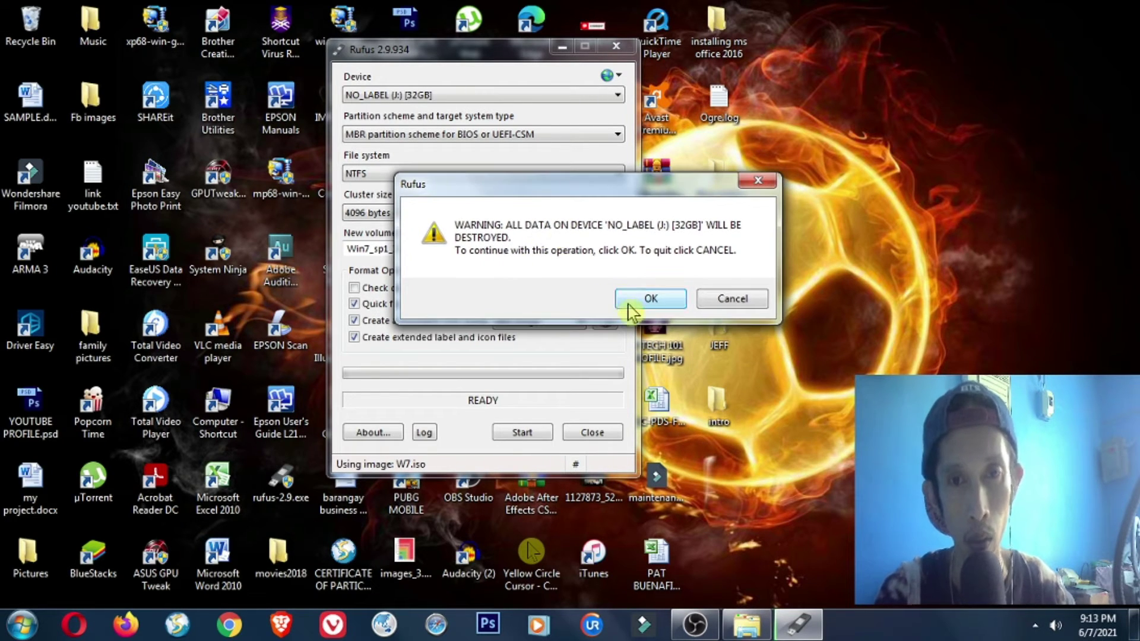
pyautogui.click(647, 306)
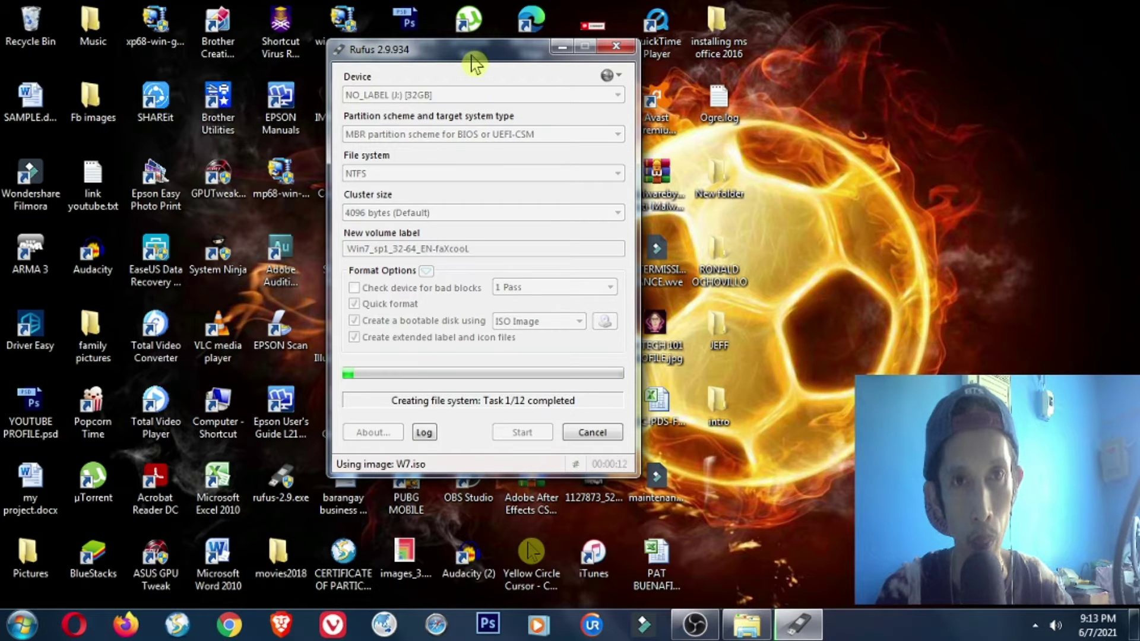
# Step: Let Rufus finish writing the USB drive, and close the program
pyautogui.moveTo(466, 59); pyautogui.dragTo(494, 59)
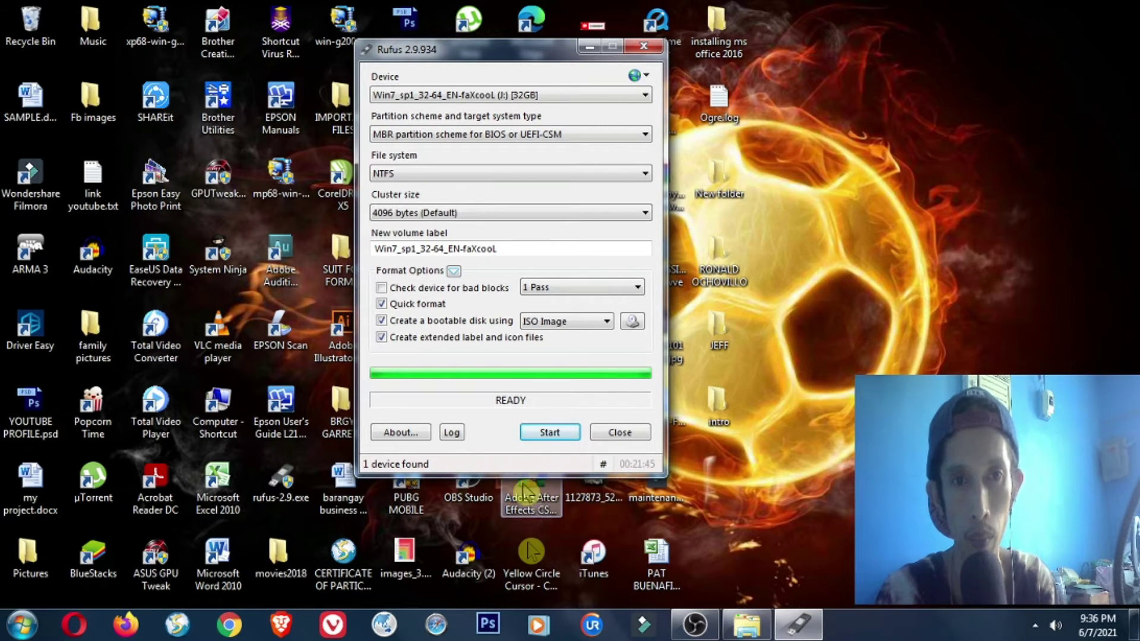
pyautogui.moveTo(484, 63); pyautogui.dragTo(547, 74)
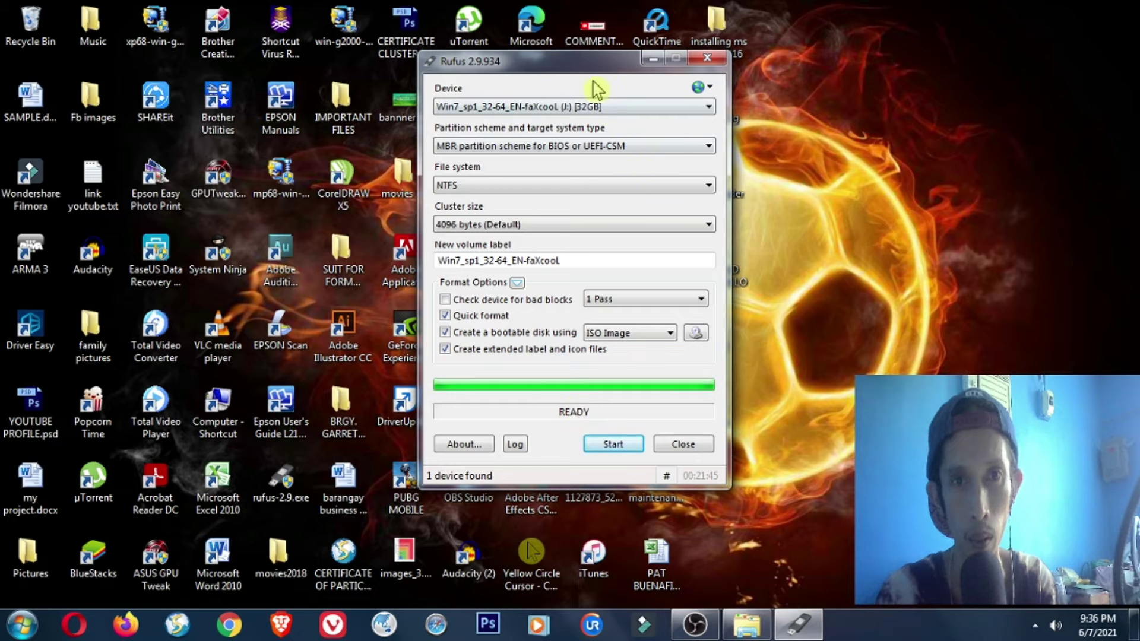
pyautogui.moveTo(586, 64); pyautogui.dragTo(587, 118)
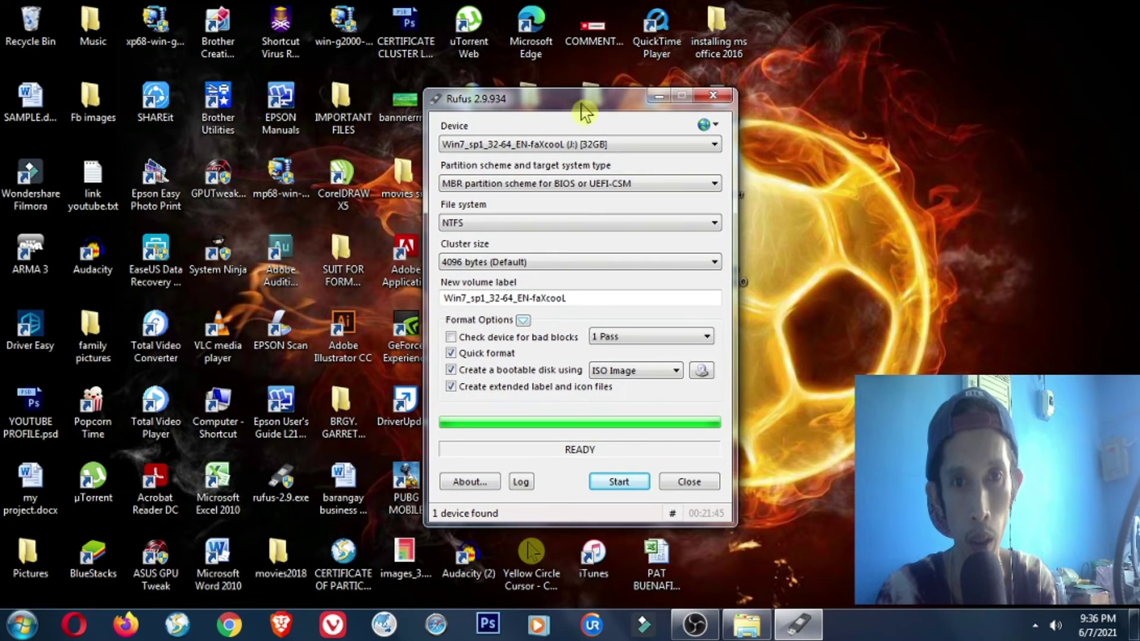
pyautogui.click(717, 97)
# Step: Refresh the desktop twice
pyautogui.rightClick(924, 148)
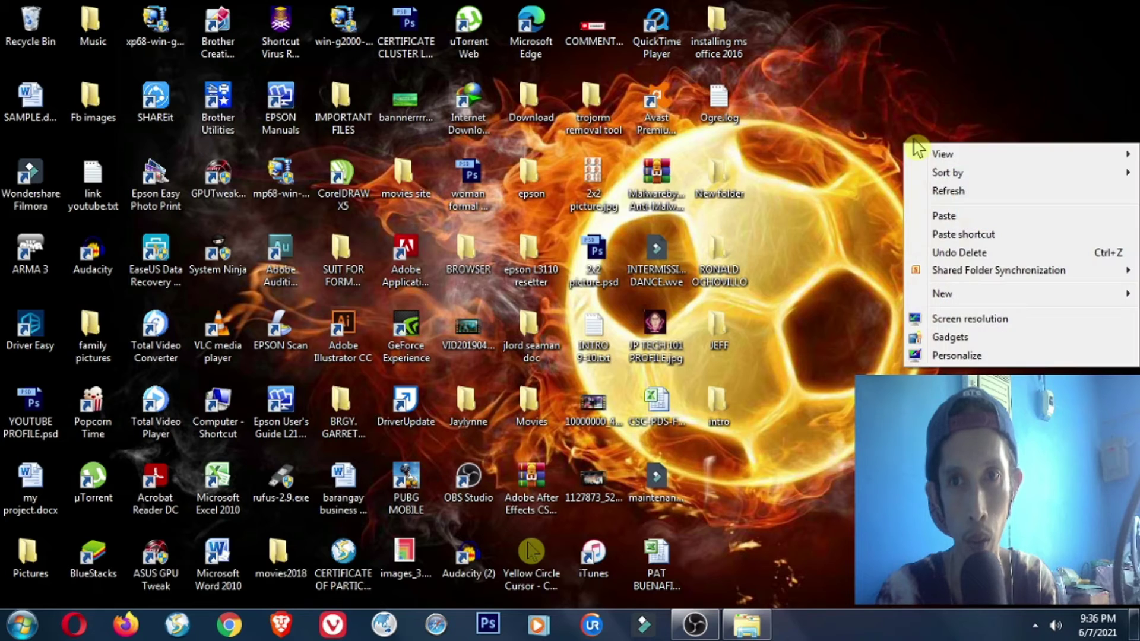
pyautogui.click(950, 196)
pyautogui.rightClick(917, 207)
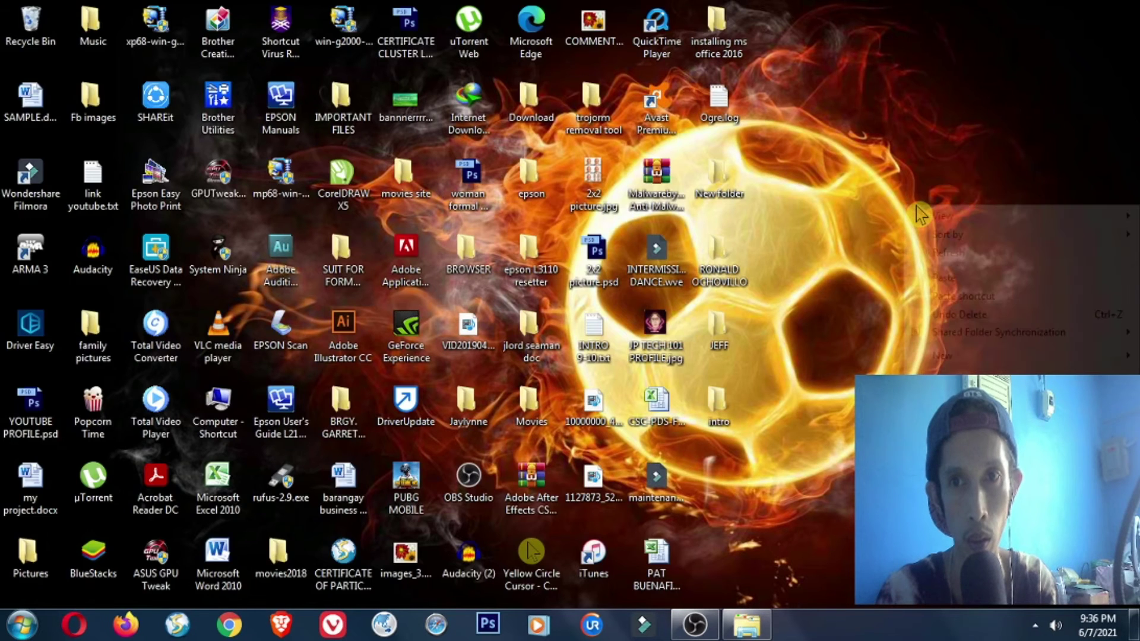
pyautogui.click(946, 254)
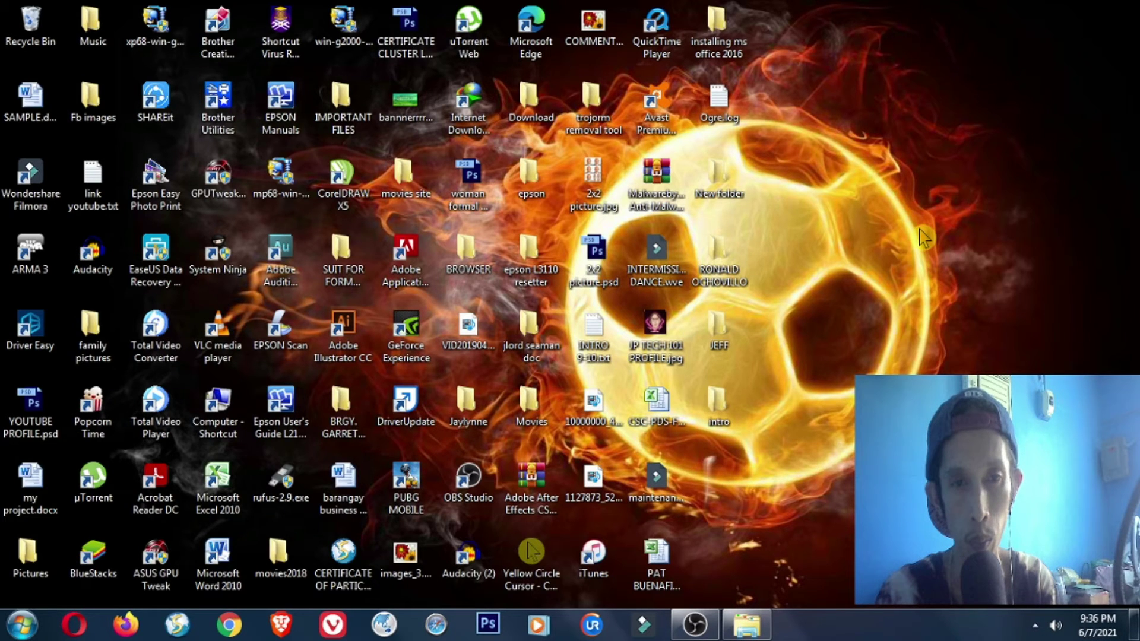
# Step: Open the Win7_sp1_32-64_EN-faXcooL (J:) drive from Computer and check the files written to it, closing the window when done
pyautogui.click(22, 625)
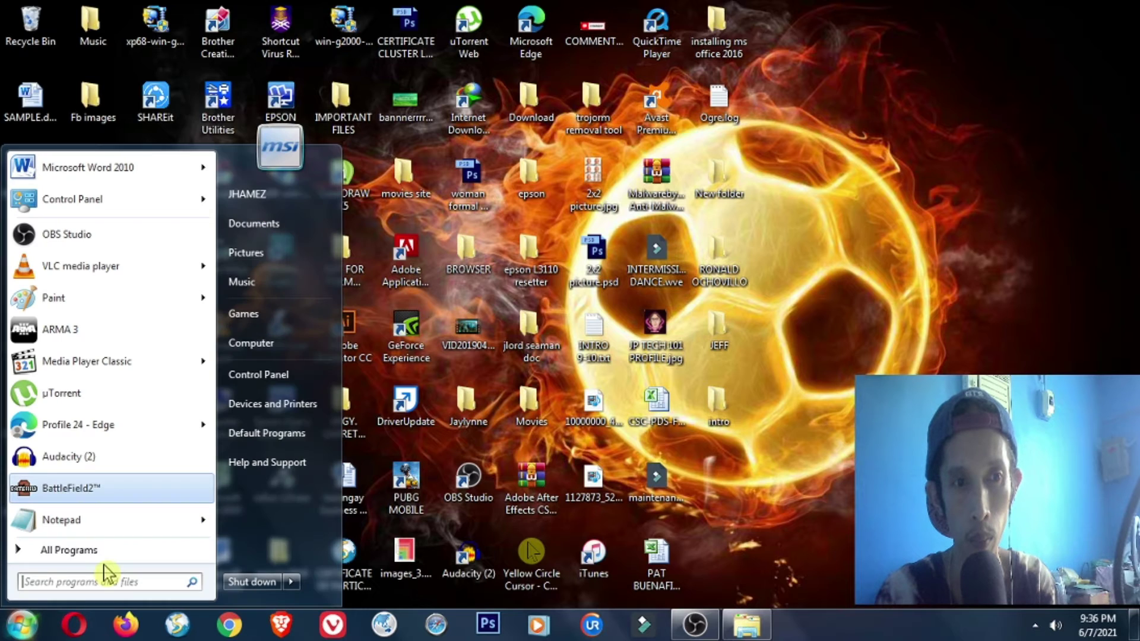
pyautogui.press('Escape')
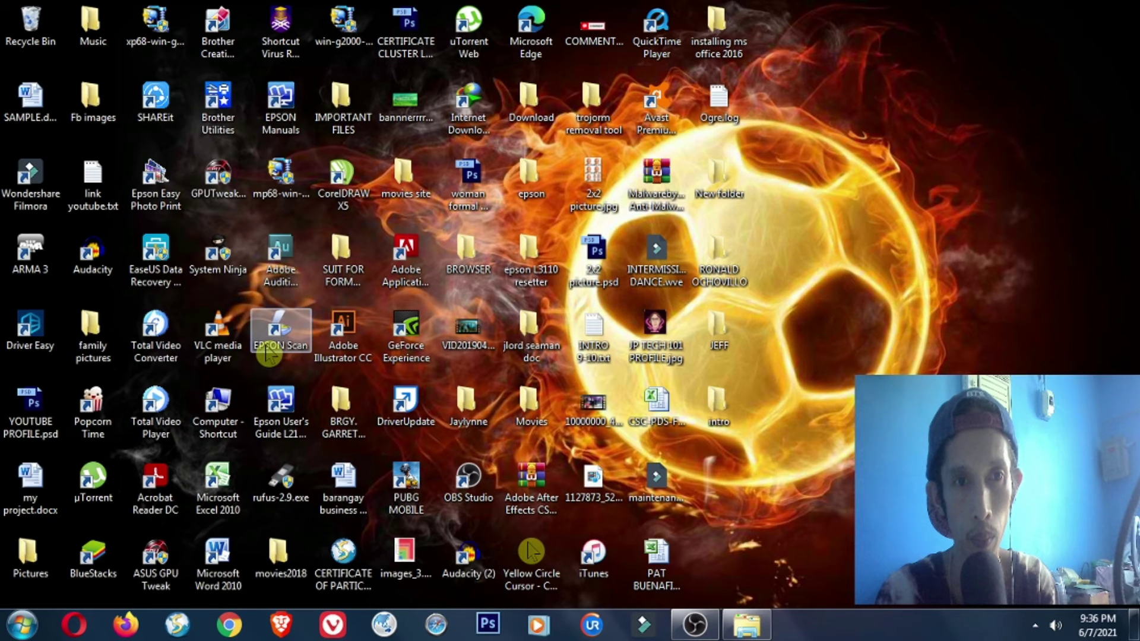
pyautogui.press('super+e')
pyautogui.doubleClick(393, 23)
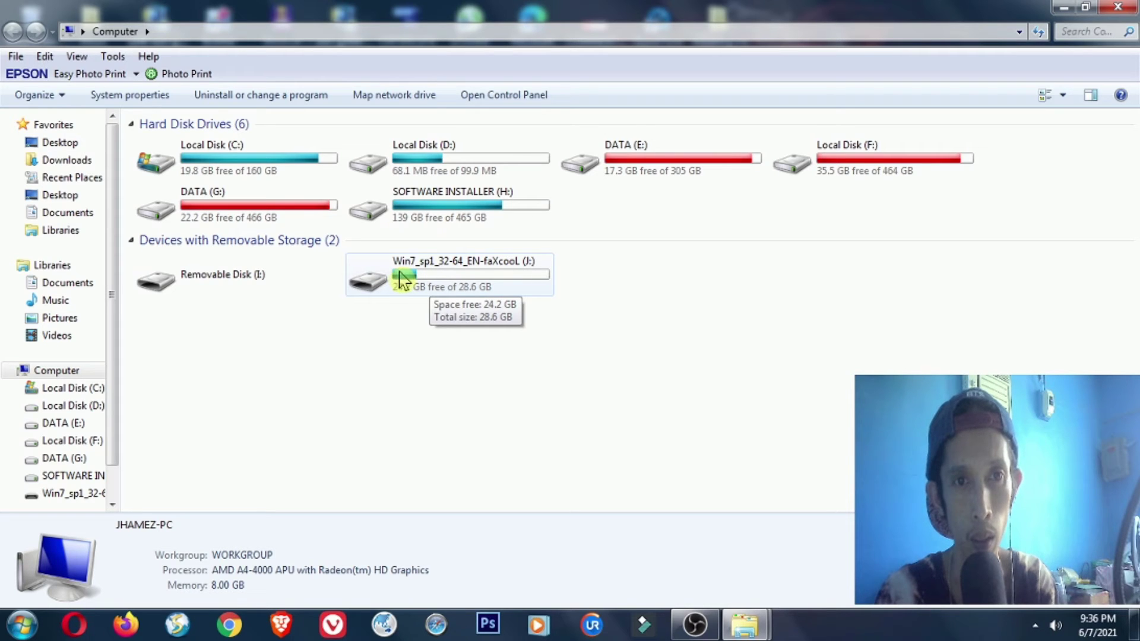
pyautogui.click(455, 289)
pyautogui.rightClick(461, 287)
pyautogui.click(474, 238)
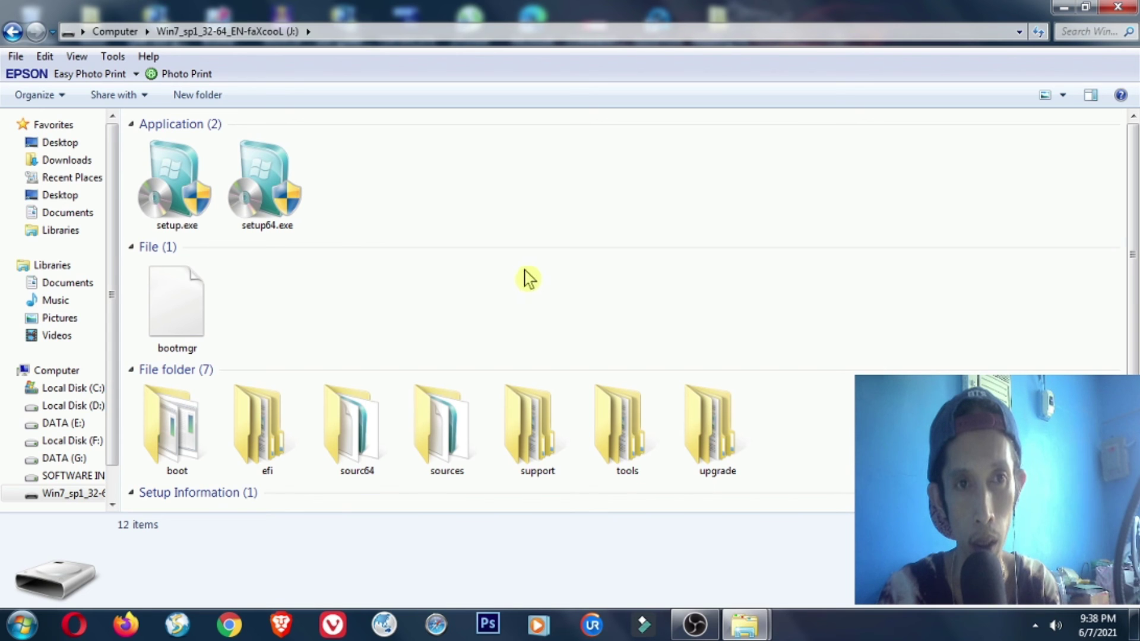
pyautogui.scroll(-3, 802, 124)
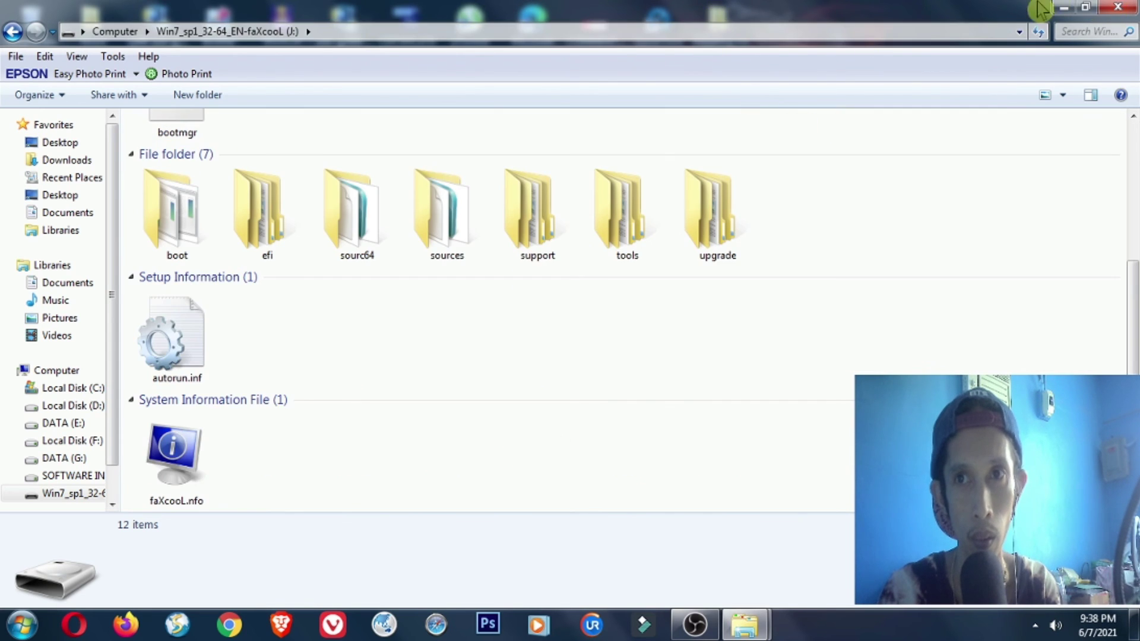
pyautogui.doubleClick(944, 12)
pyautogui.click(879, 98)
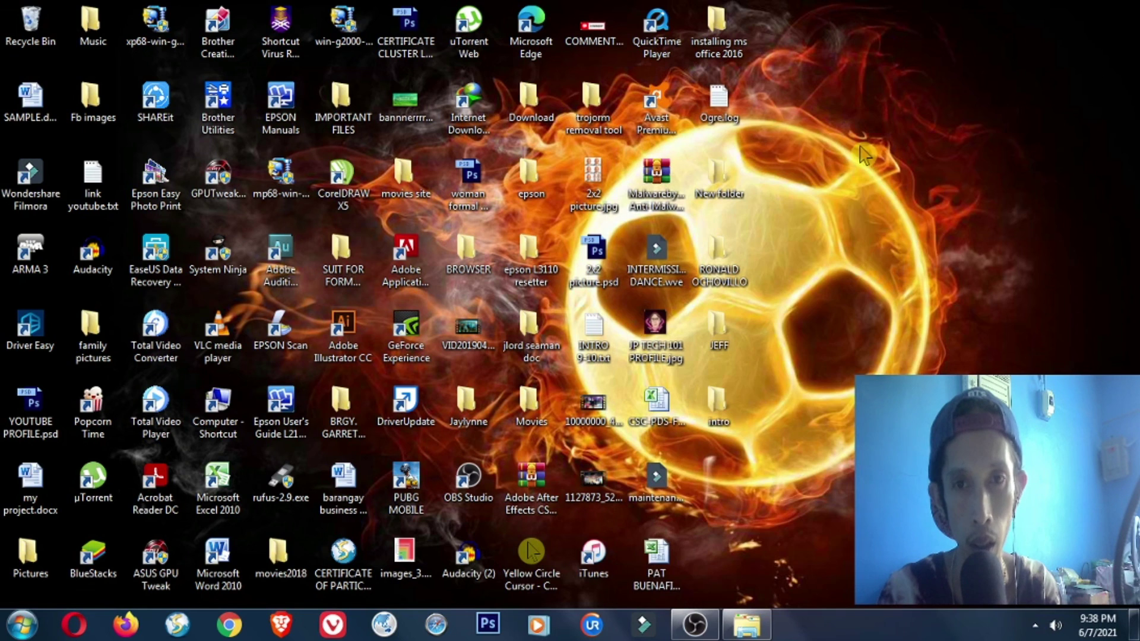